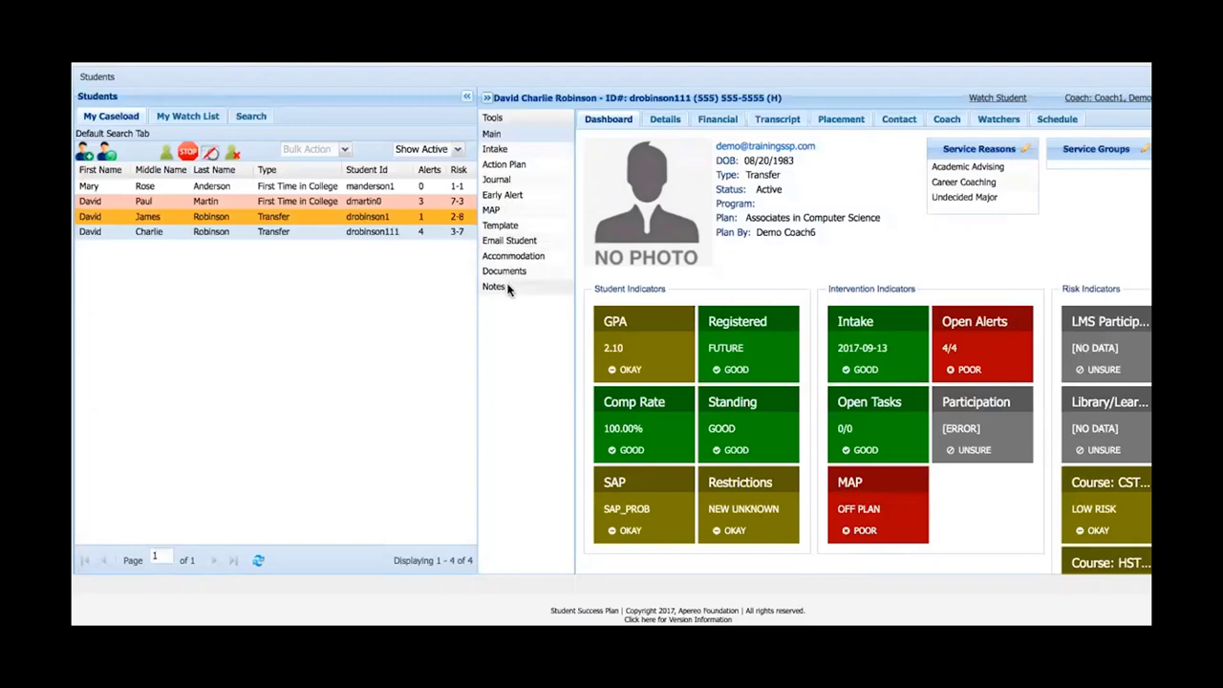
Step: View the selected student's Intake form, inspect the intake request settings in the caseload assignment record, and close that record without saving
click(509, 150)
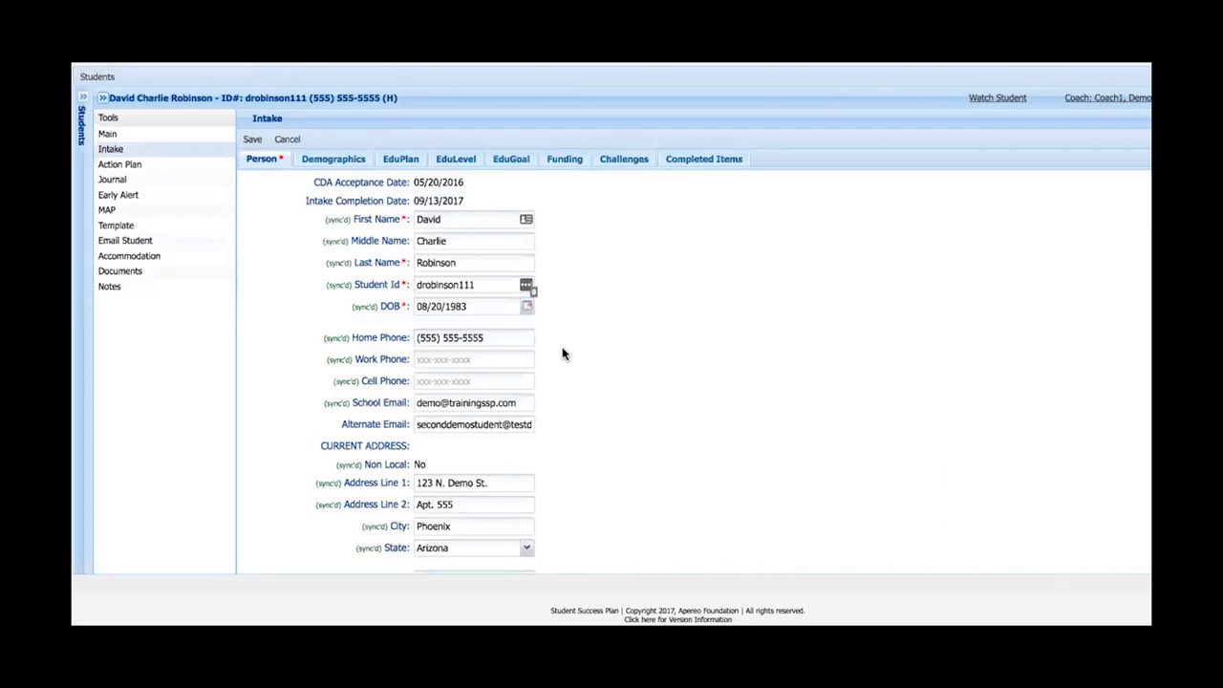
click(83, 97)
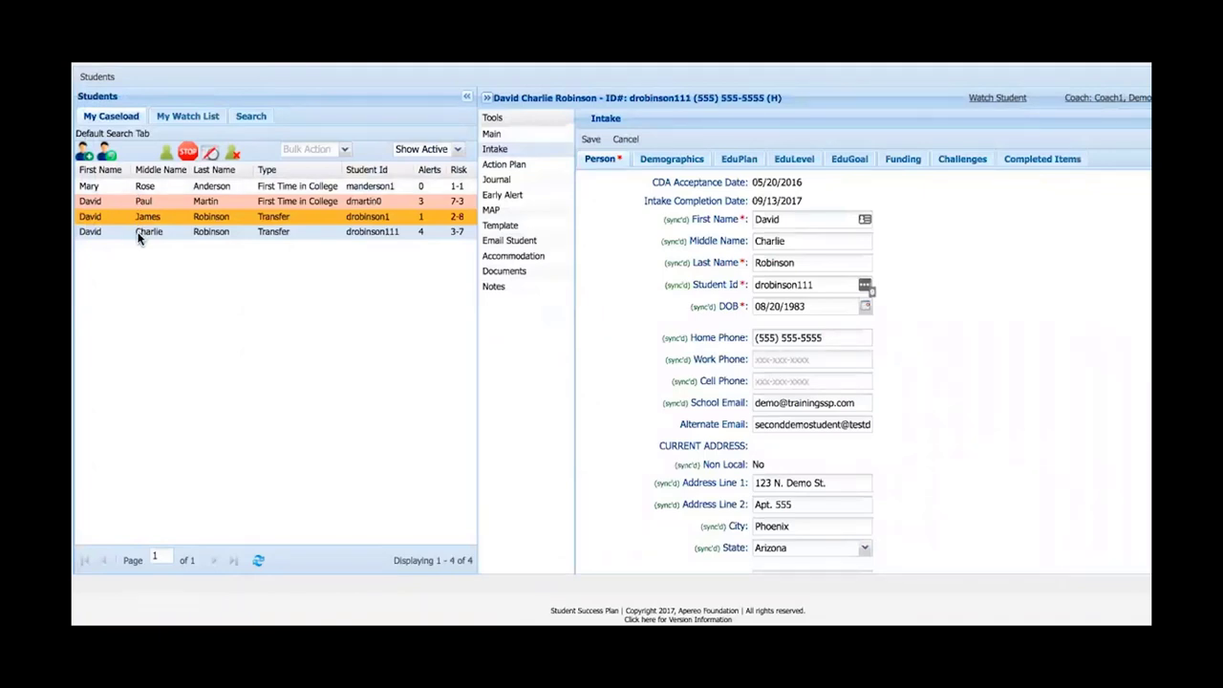
click(108, 154)
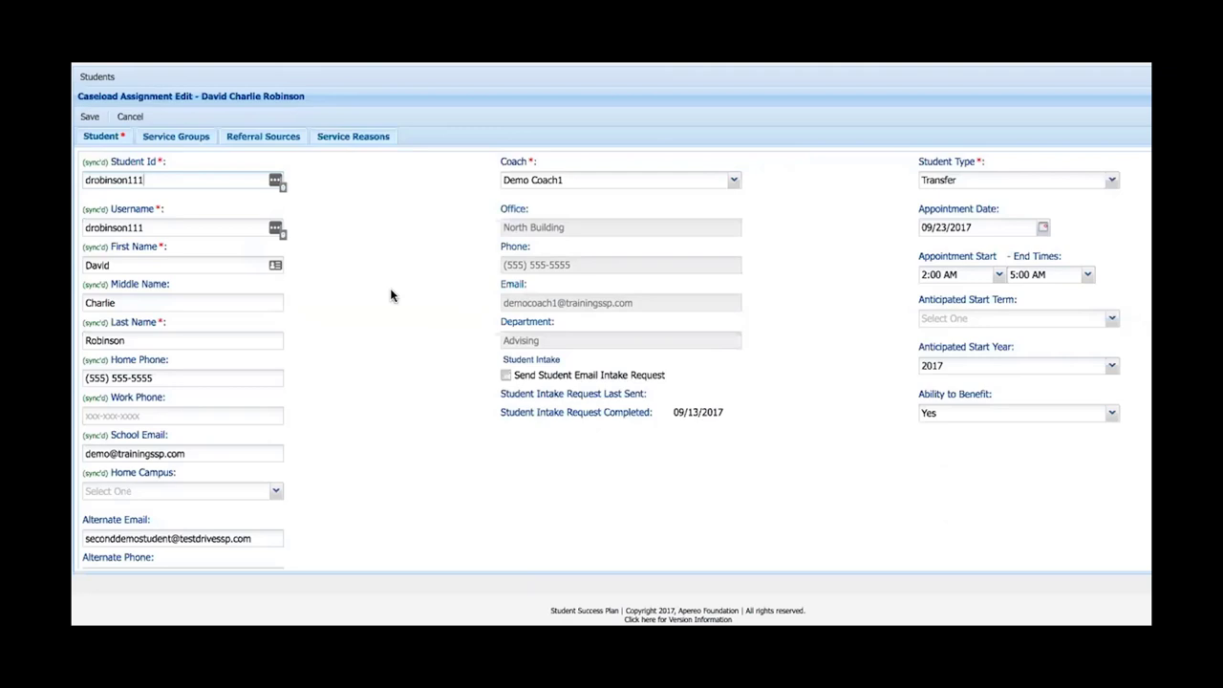
click(131, 118)
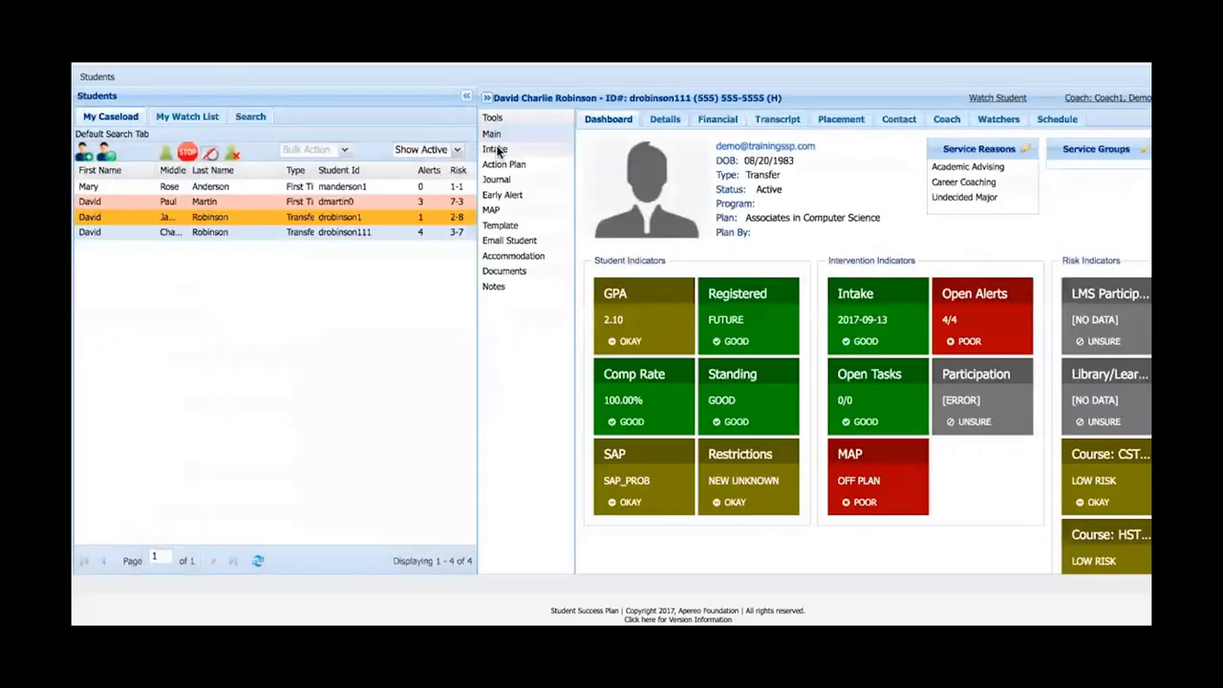
Step: Open the student's Intake form and review the Person section from the personal details through the current and alternate addresses
click(495, 148)
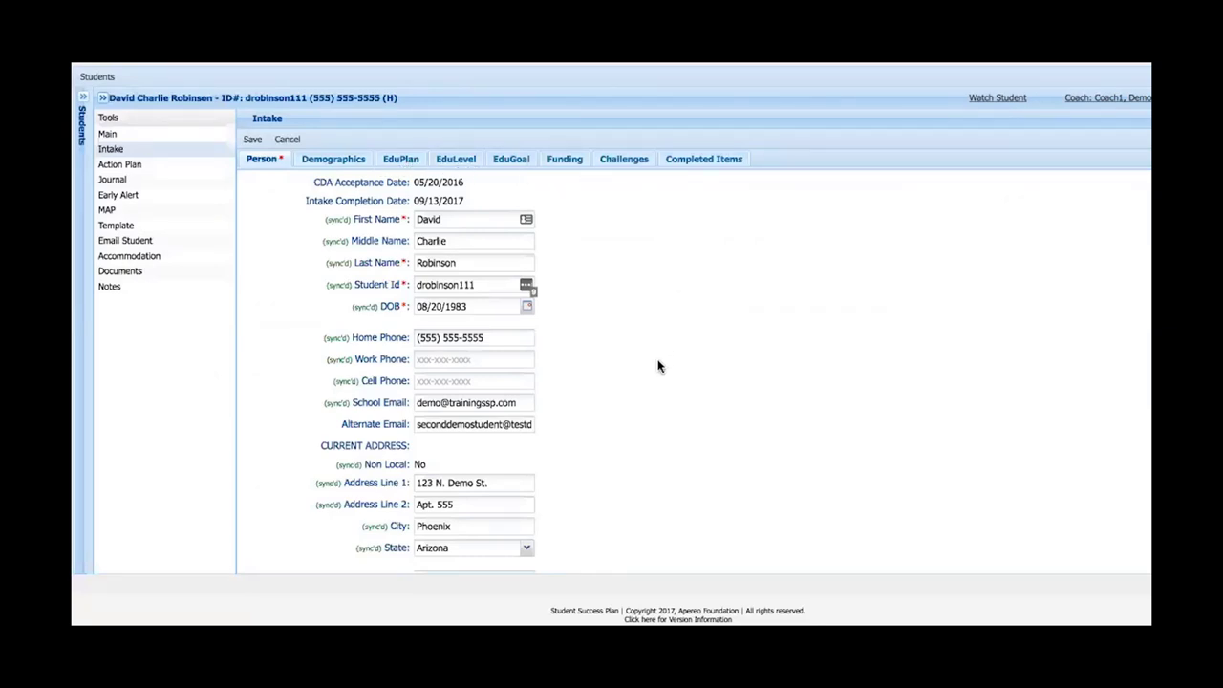
scroll(657, 366, down, 2)
scroll(657, 366, up, 1)
scroll(620, 302, down, 1)
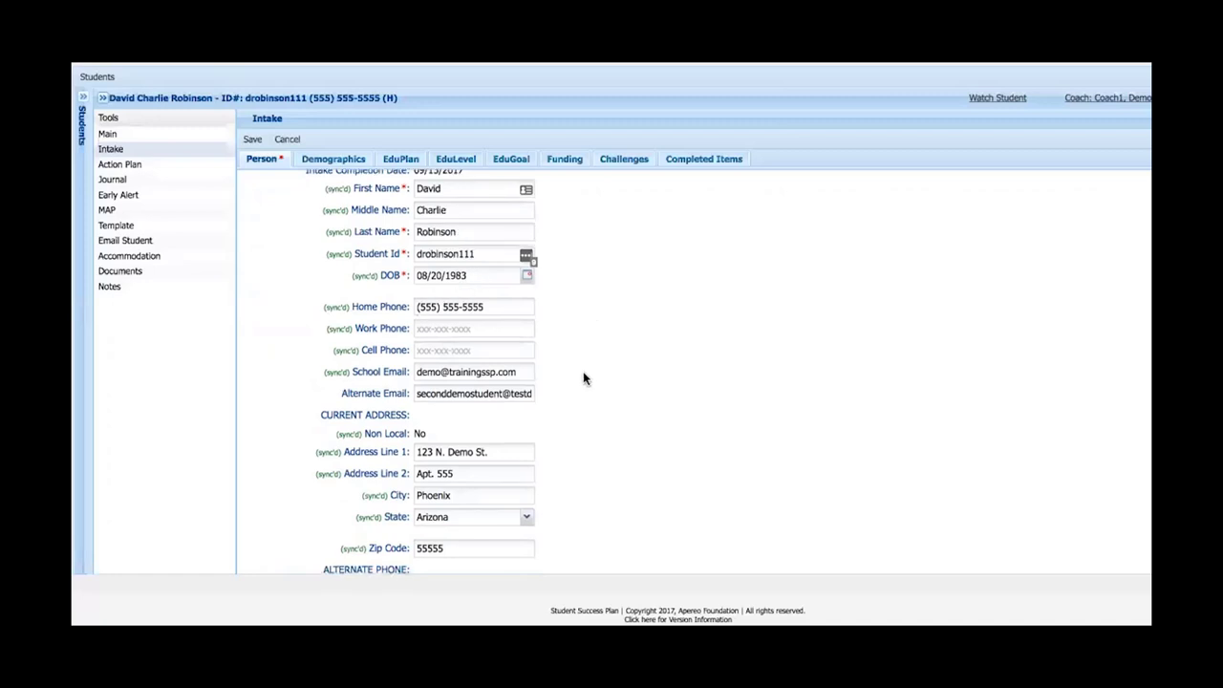
scroll(584, 378, down, 2)
scroll(583, 375, down, 4)
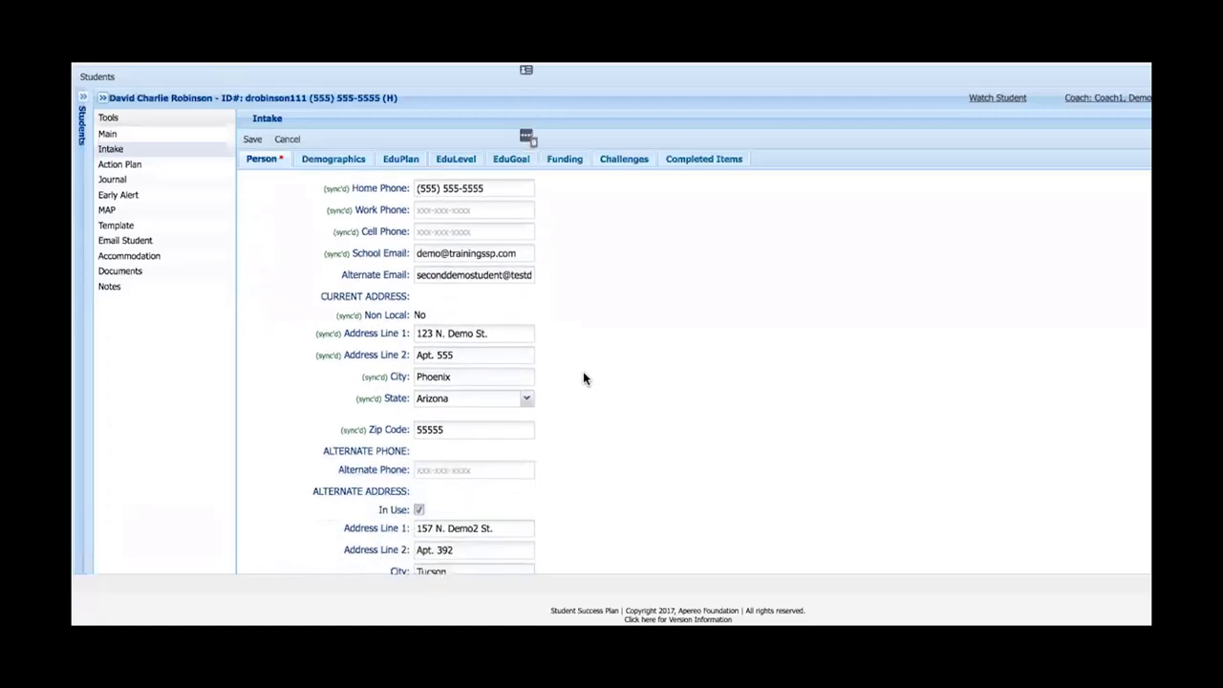
scroll(582, 378, down, 1)
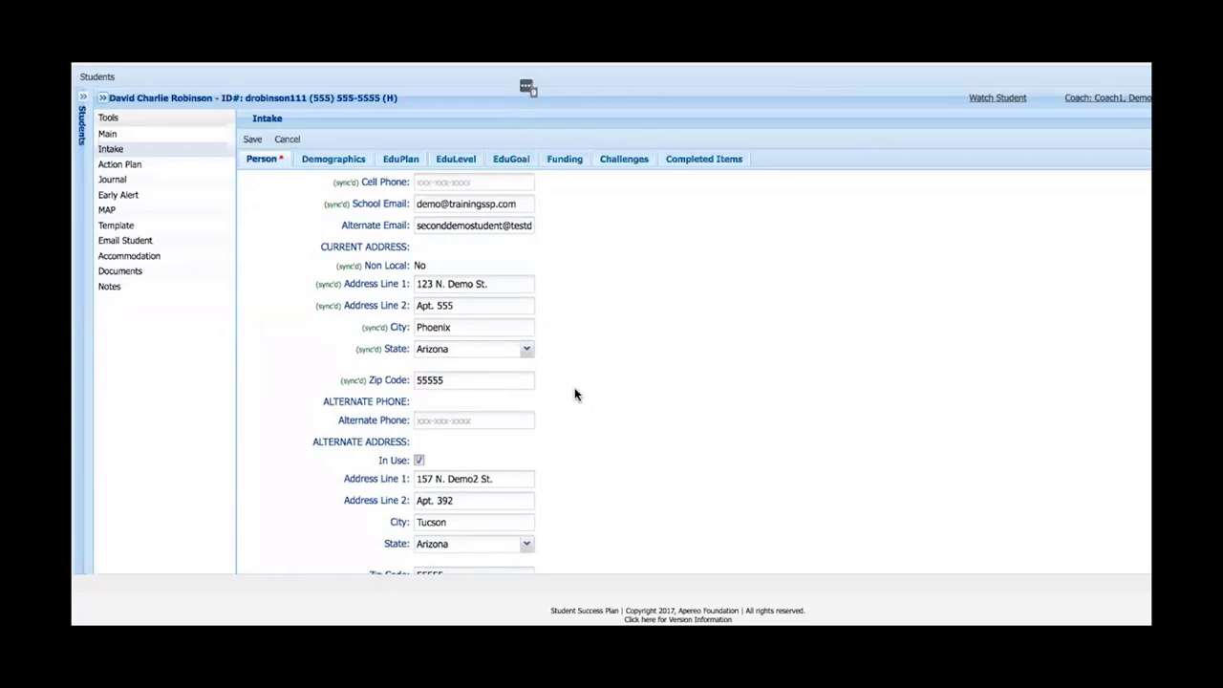
scroll(575, 405, down, 4)
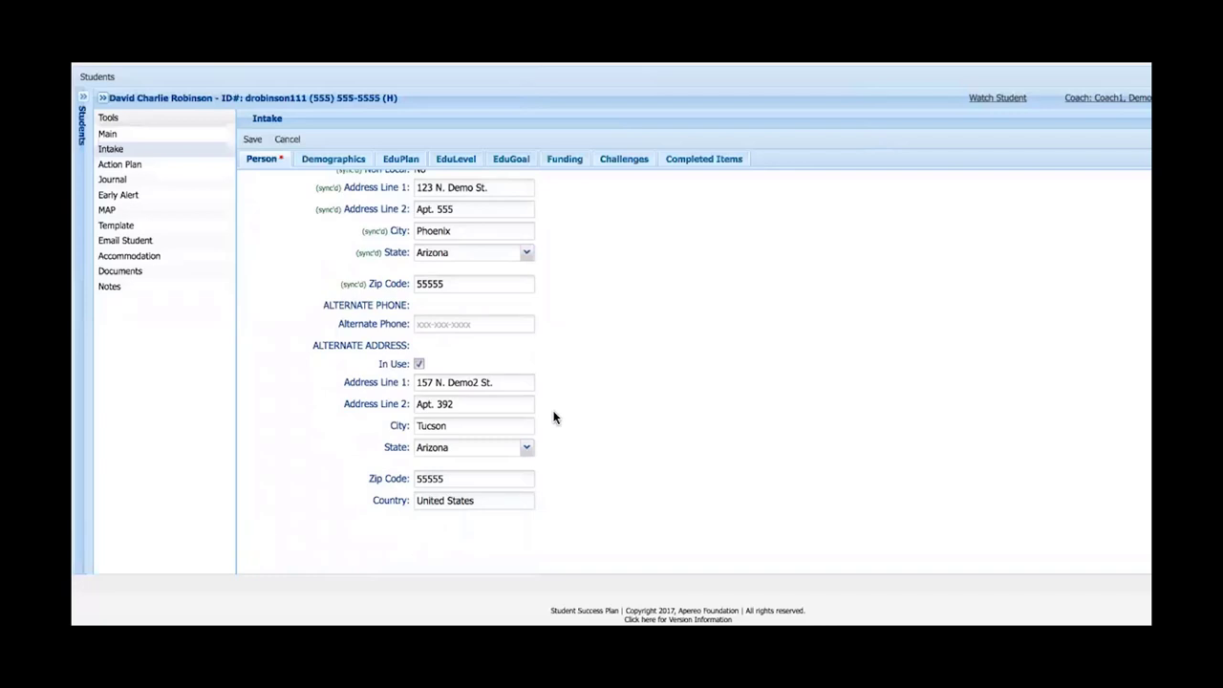
Step: Review the Demographics section of the intake, from marital status through the childcare and employment questions
click(334, 161)
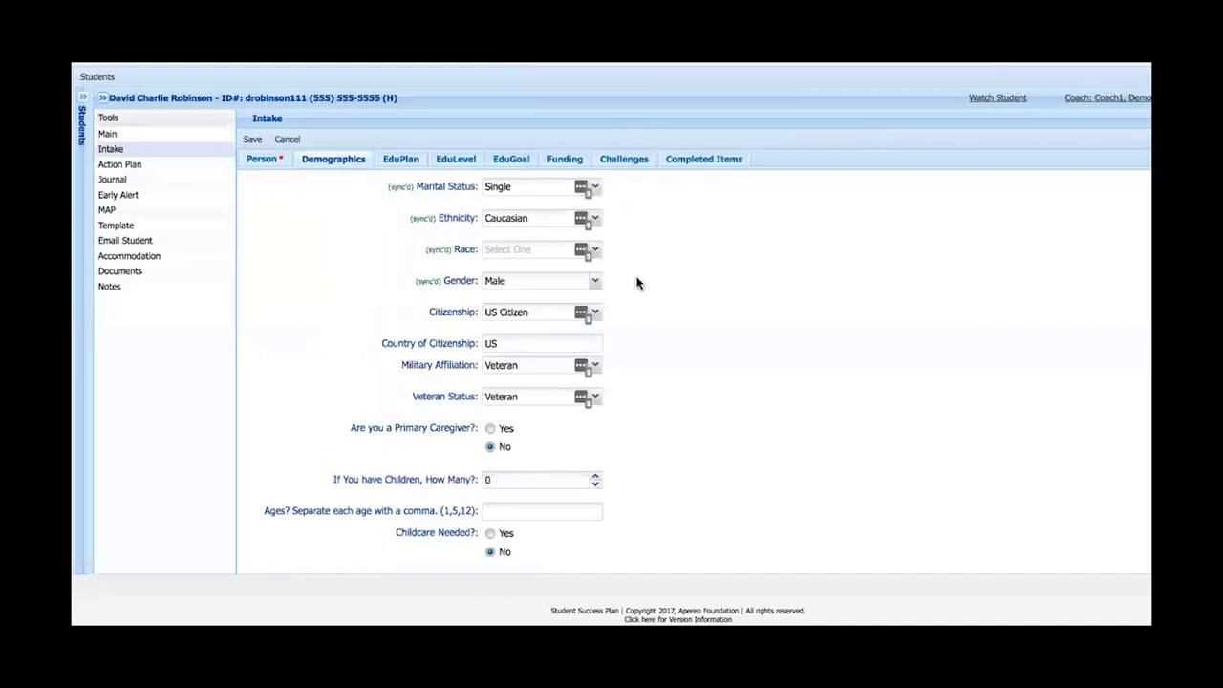
scroll(638, 283, down, 3)
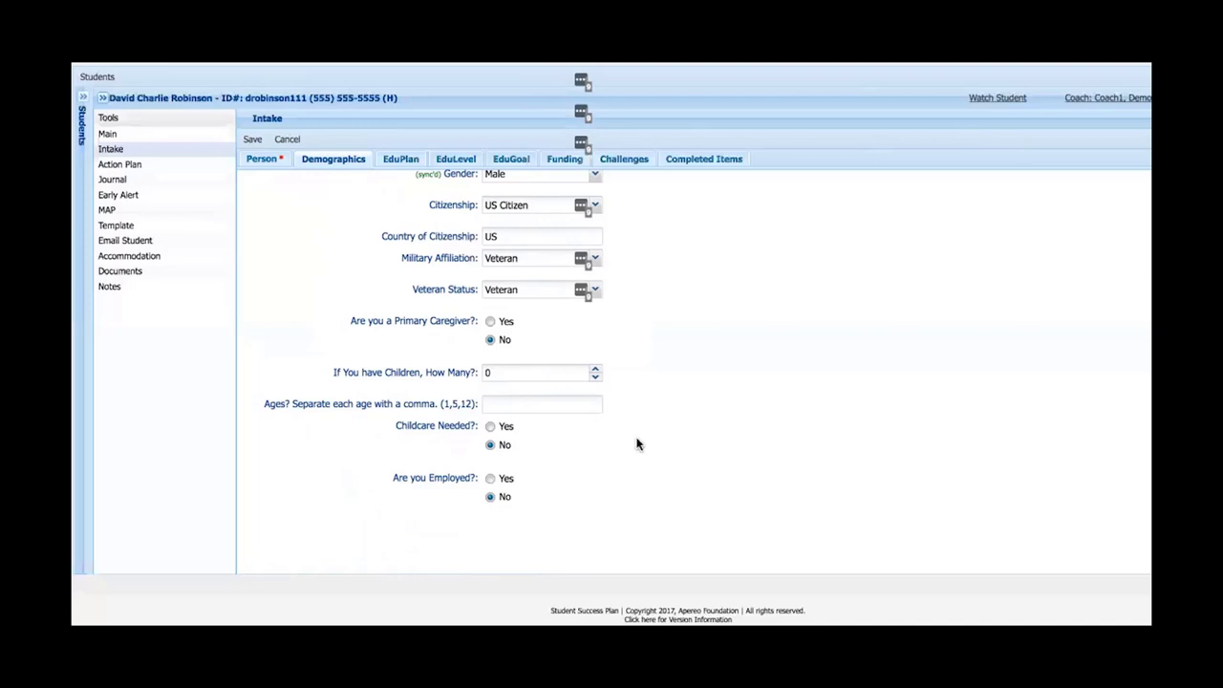
scroll(644, 440, up, 1)
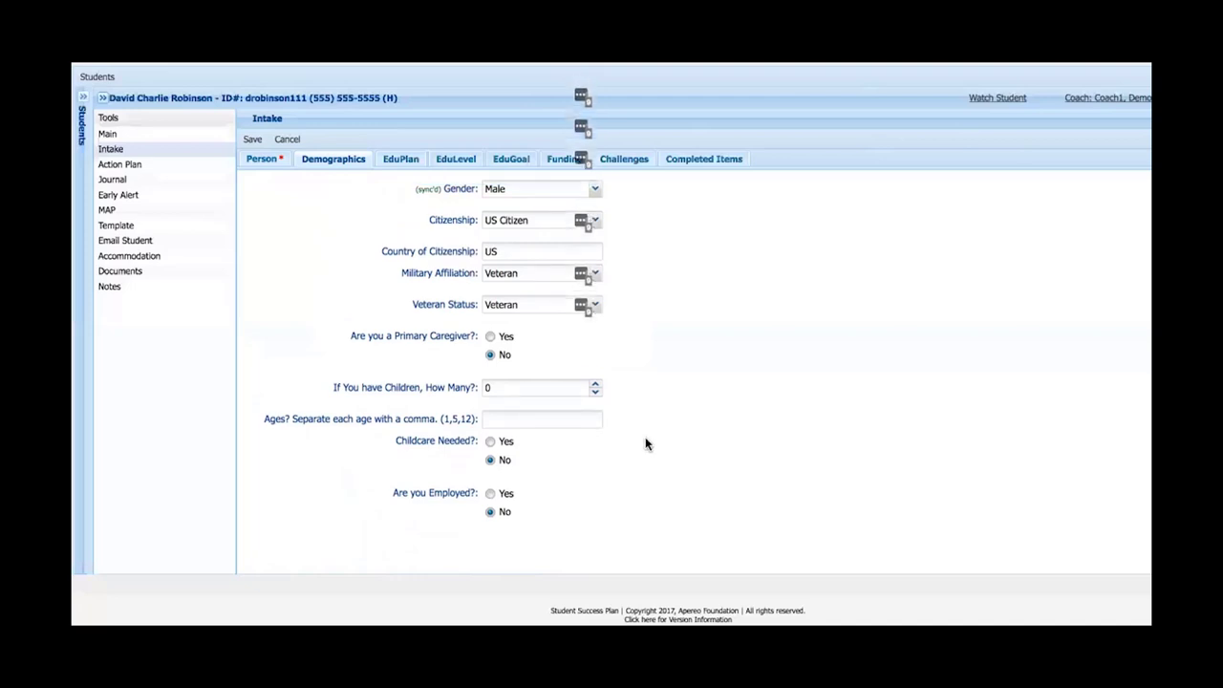
scroll(664, 339, up, 3)
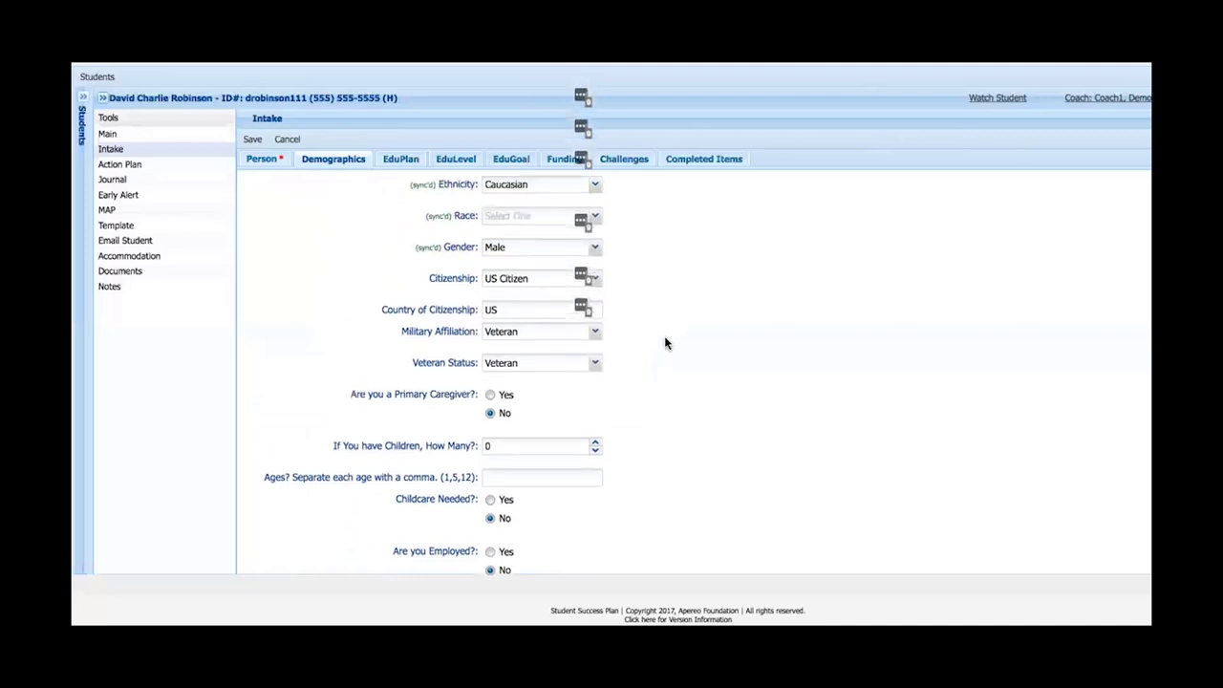
Step: Examine the EduPlan section with its Student Status options, and the completed education levels in the EduLevel section
click(406, 158)
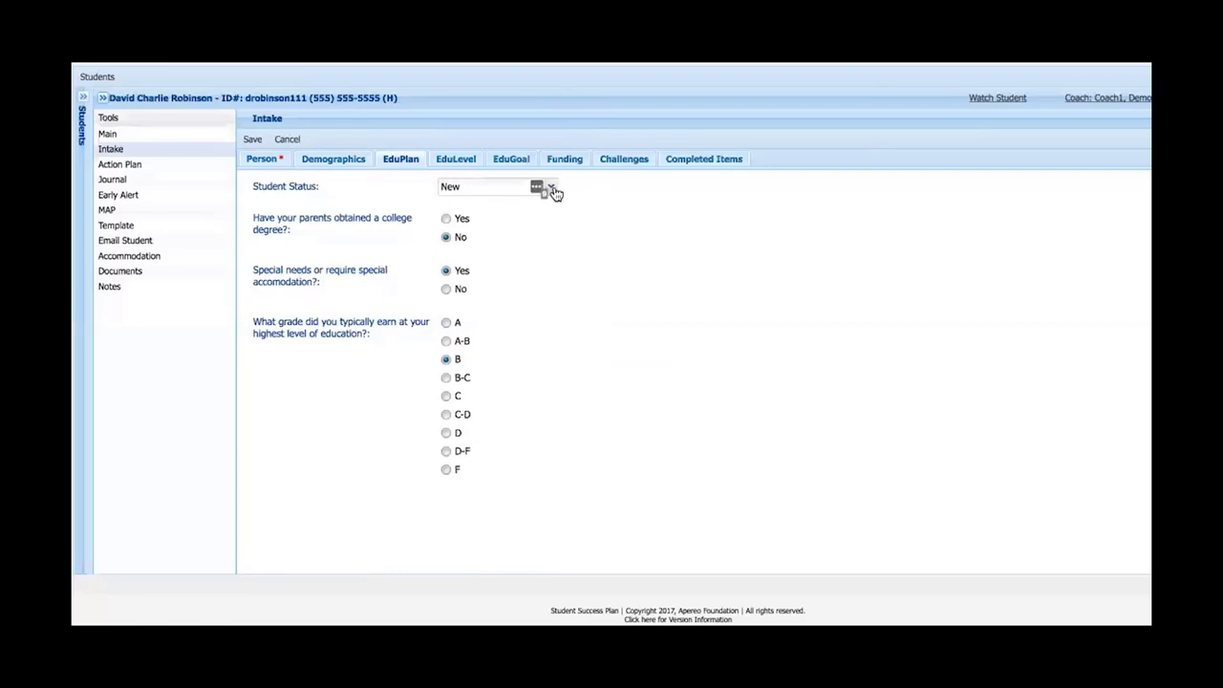
click(551, 189)
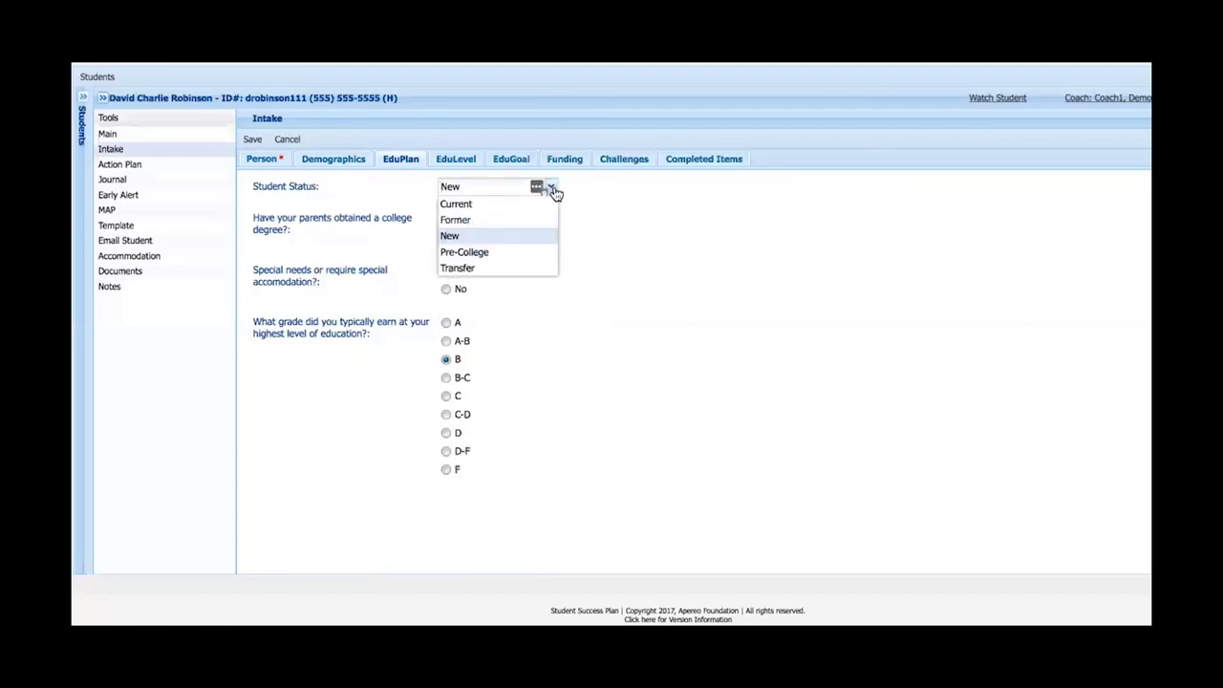
click(616, 240)
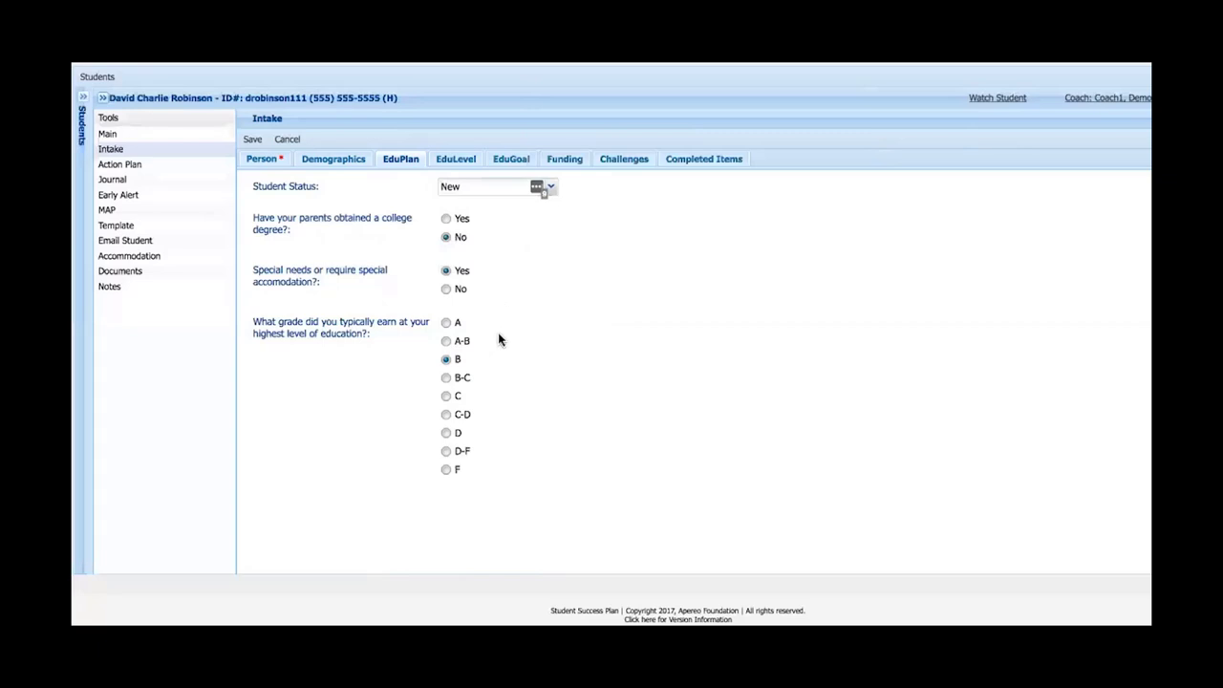
click(457, 161)
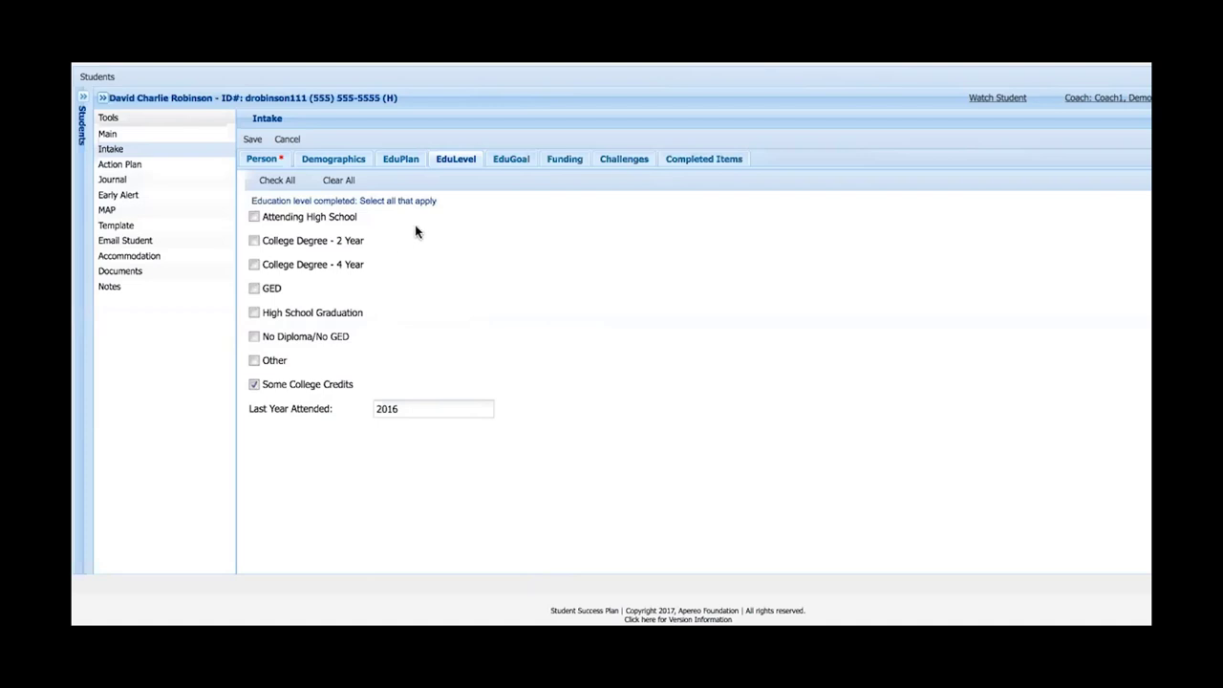
Step: Review the EduGoal section of the intake, from the education/career goal through the registration load and anticipated graduation date
click(498, 165)
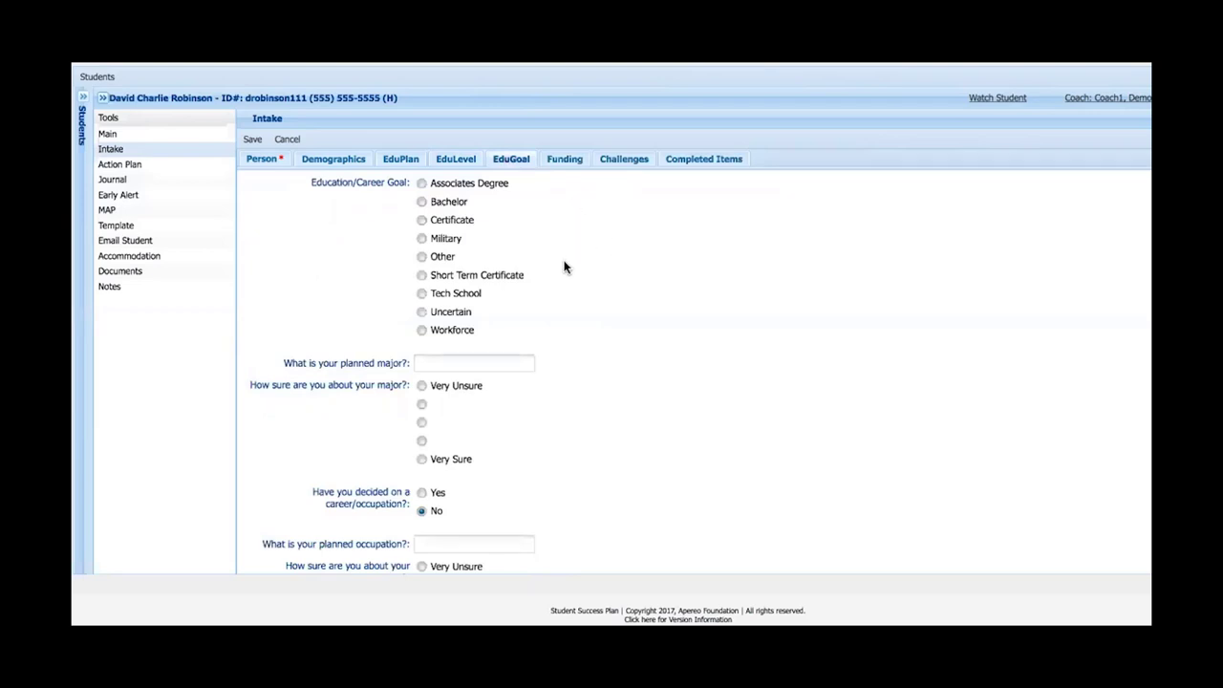
scroll(614, 332, down, 2)
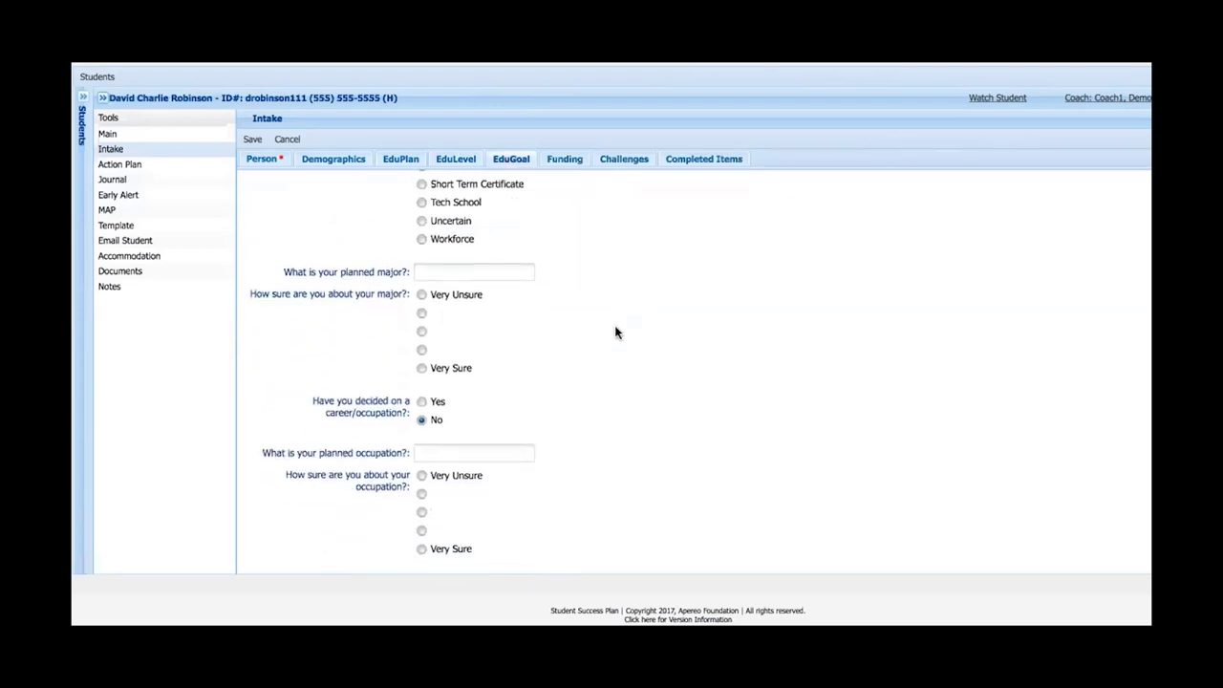
scroll(615, 326, down, 2)
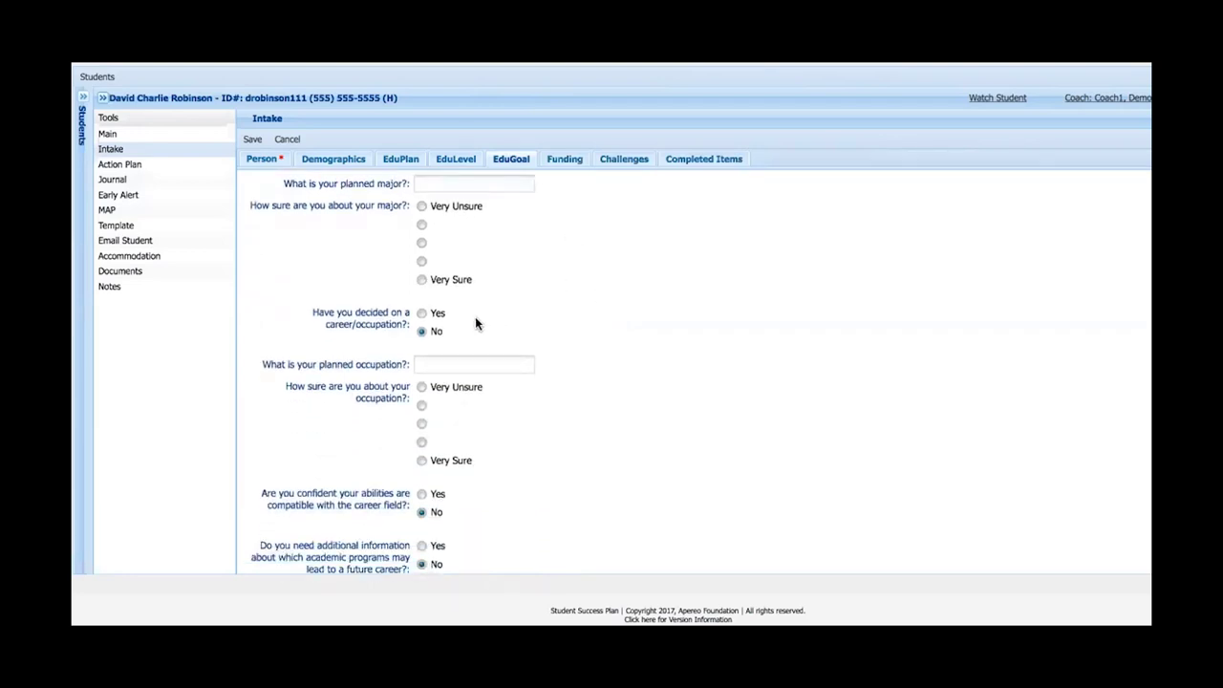
scroll(612, 364, down, 1)
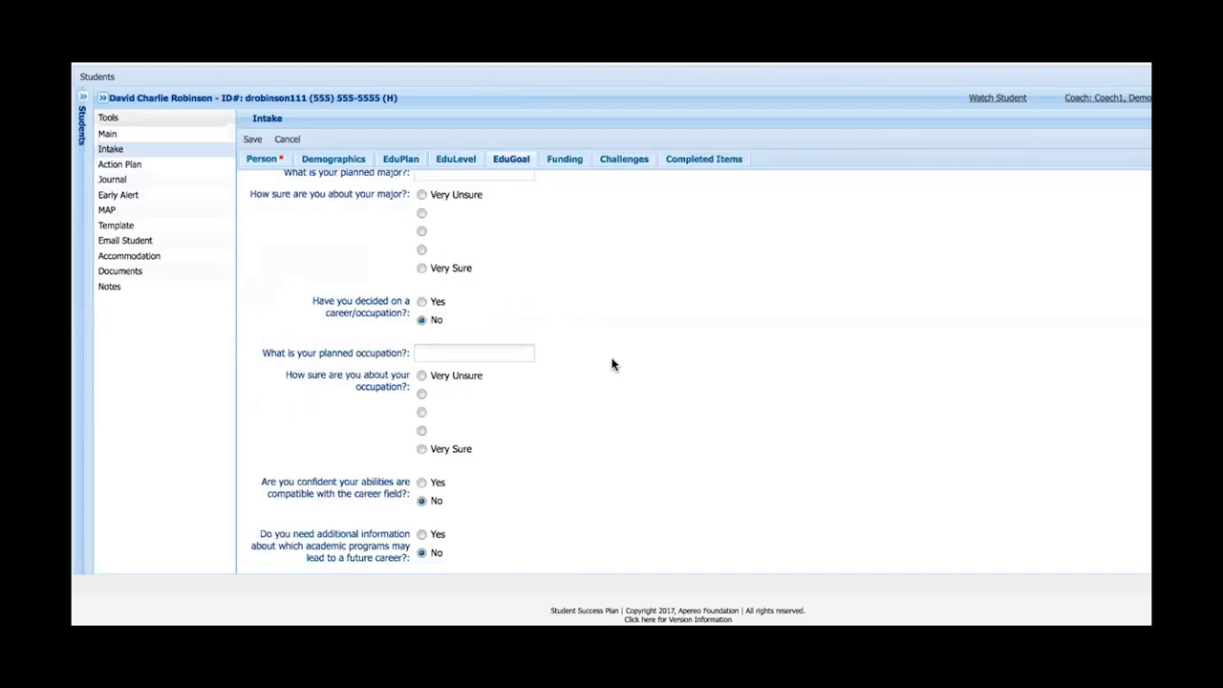
scroll(613, 364, down, 3)
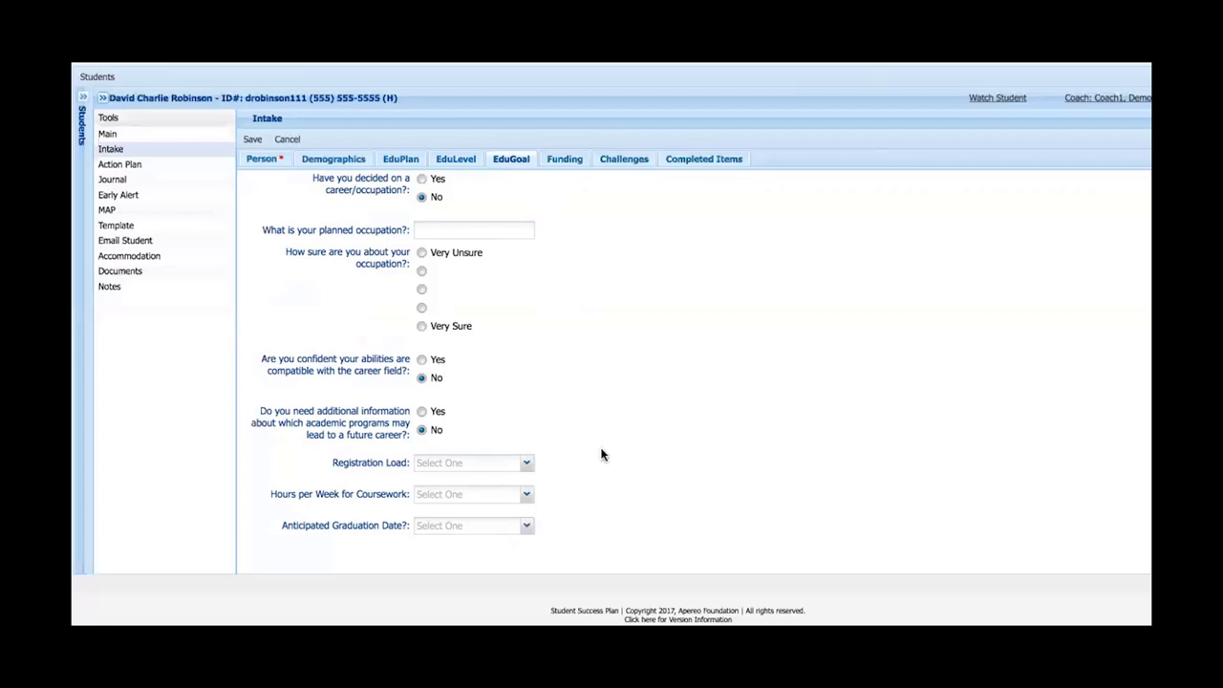
Step: Review the Funding, Challenges and Completed Items sections of the intake, reading through the full list of academic challenges
click(564, 161)
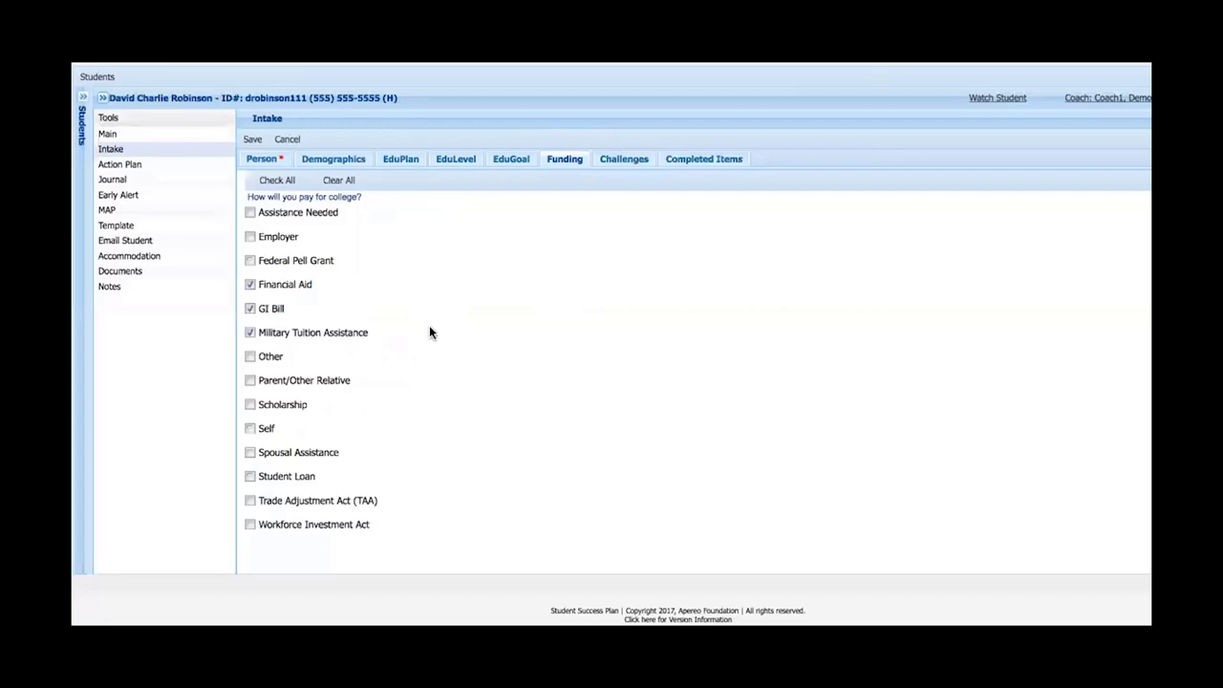
click(623, 159)
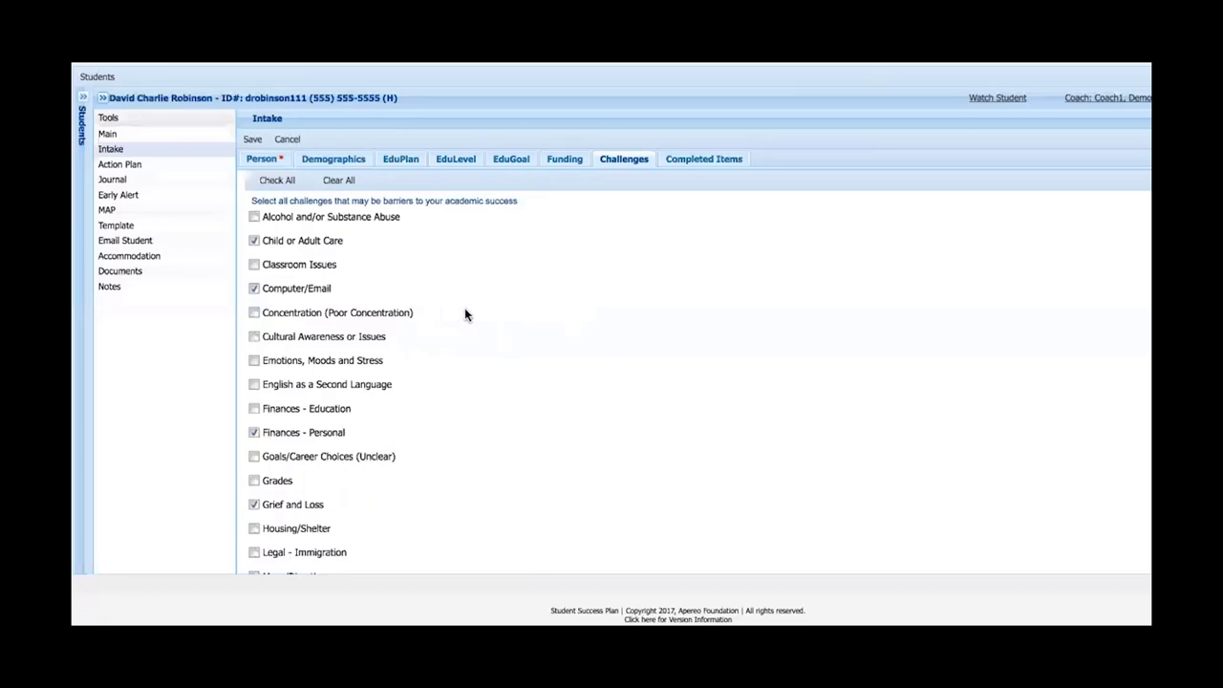
scroll(465, 314, down, 3)
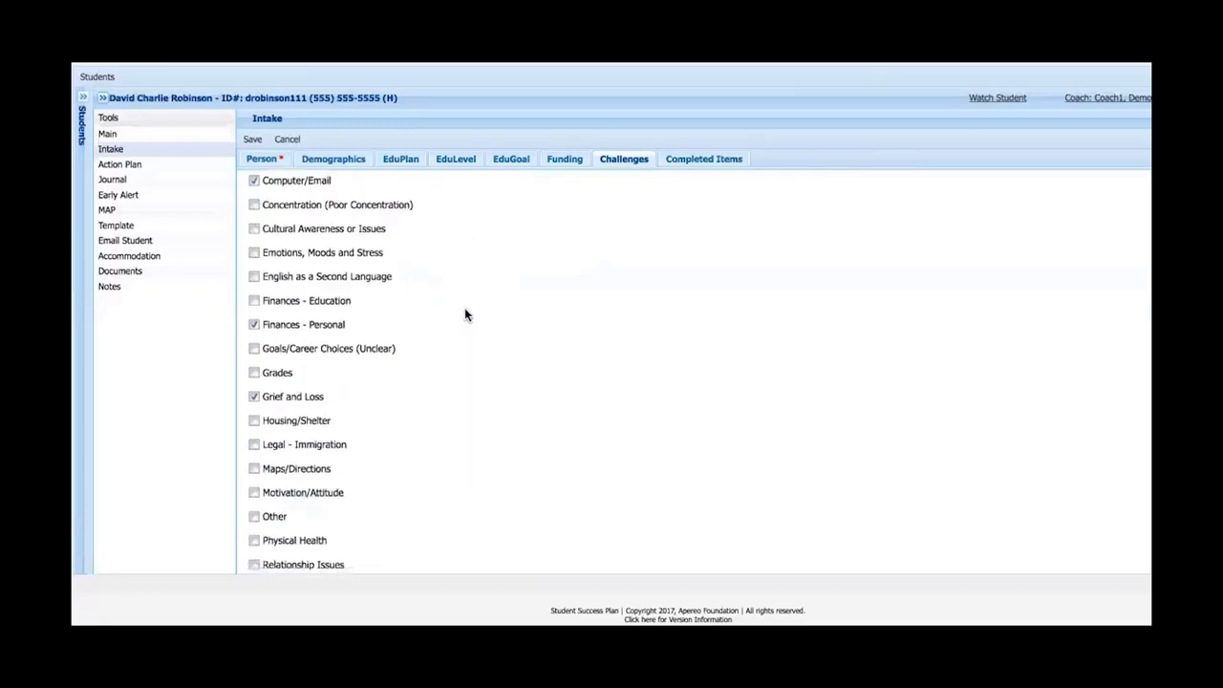
scroll(465, 314, down, 4)
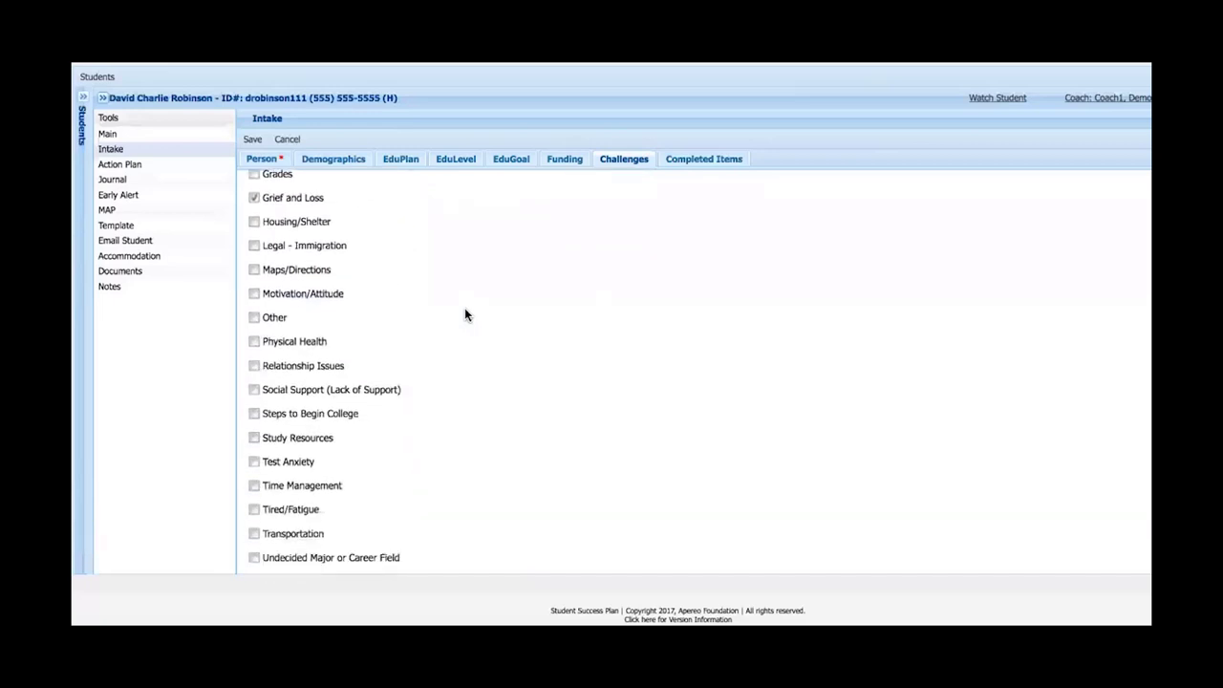
scroll(465, 314, down, 1)
scroll(465, 314, up, 3)
scroll(465, 315, up, 1)
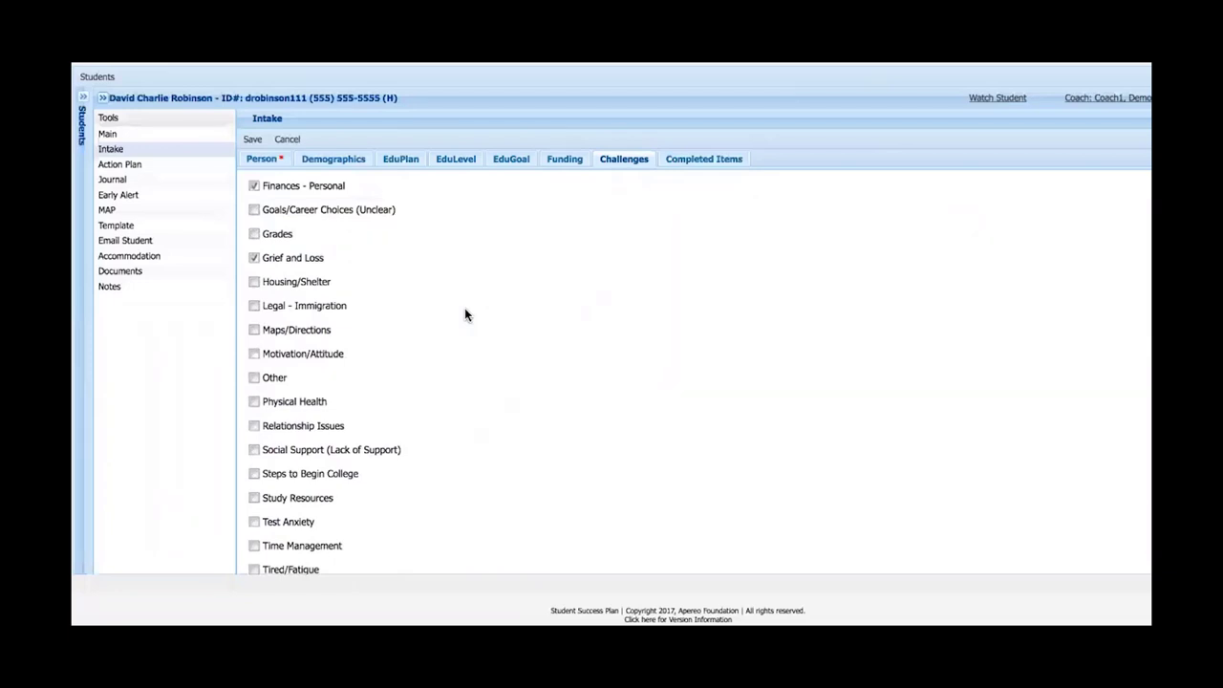
scroll(465, 315, up, 5)
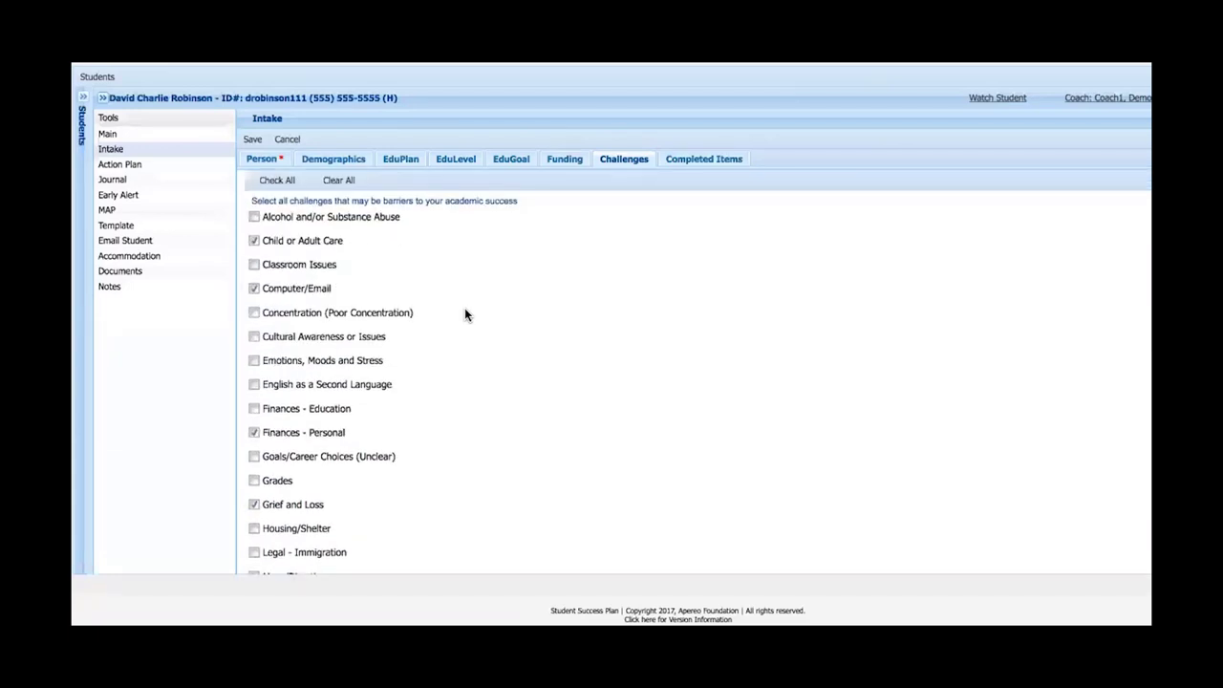
click(702, 163)
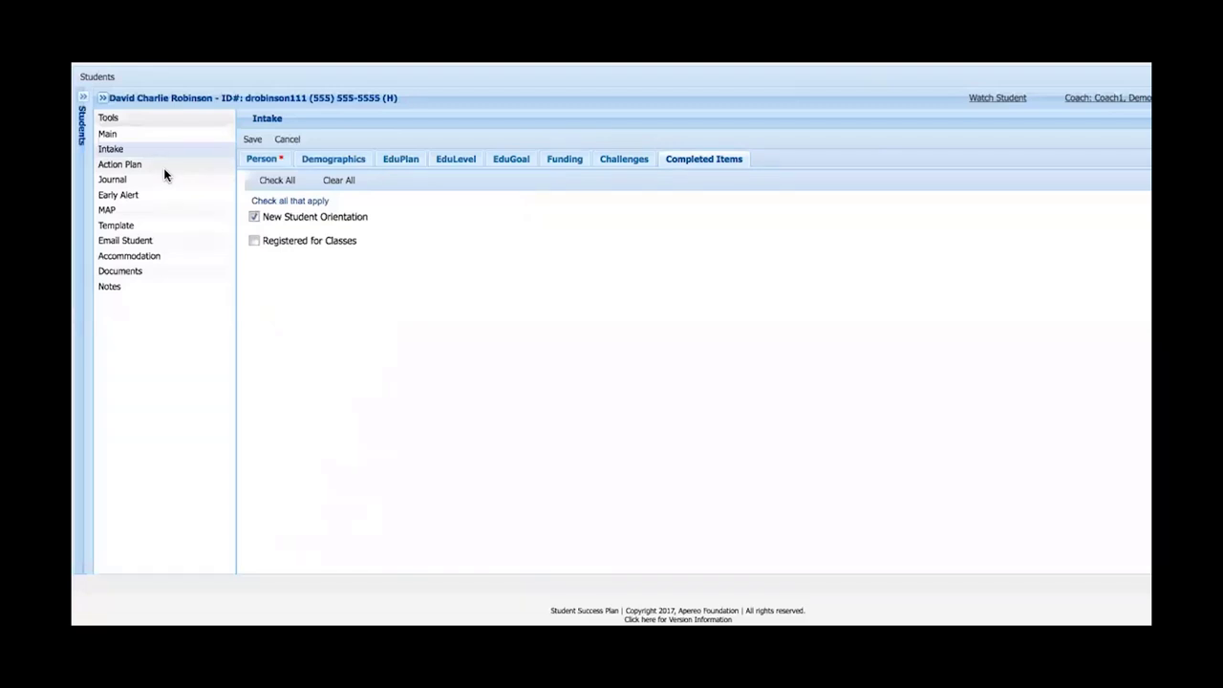
Step: Start an email to the student recorded as a journal entry with confidentiality level EVERYONE, and cancel it without sending
click(149, 244)
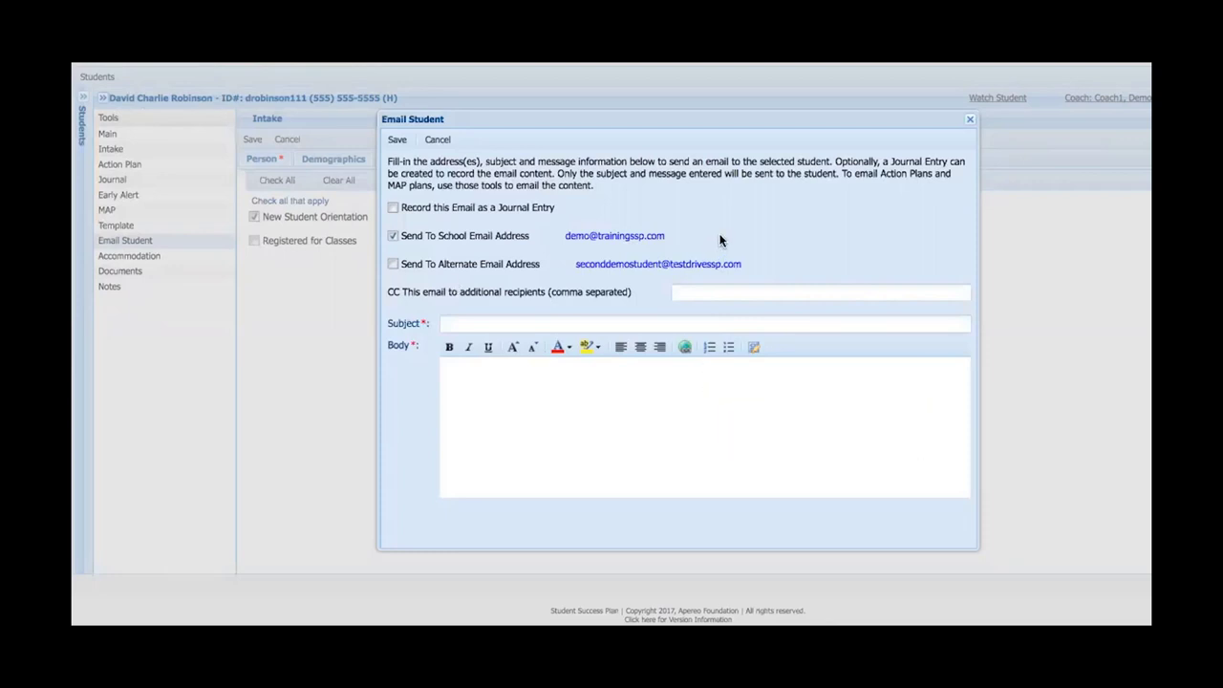
click(505, 213)
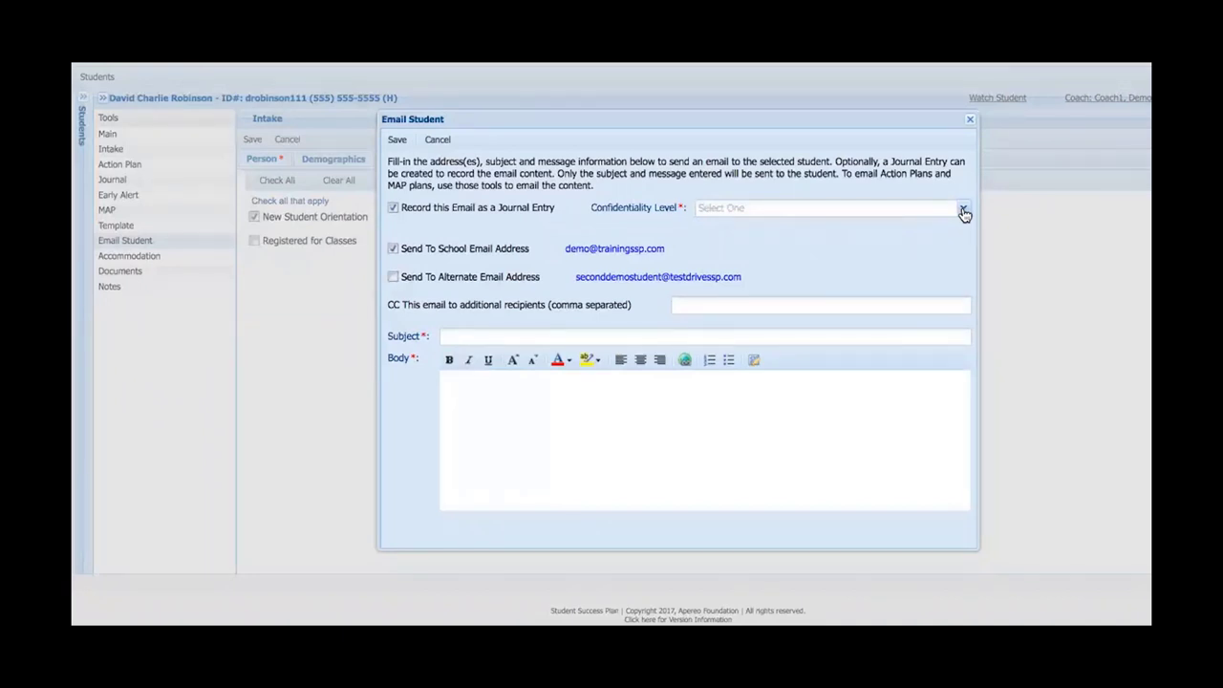
click(964, 210)
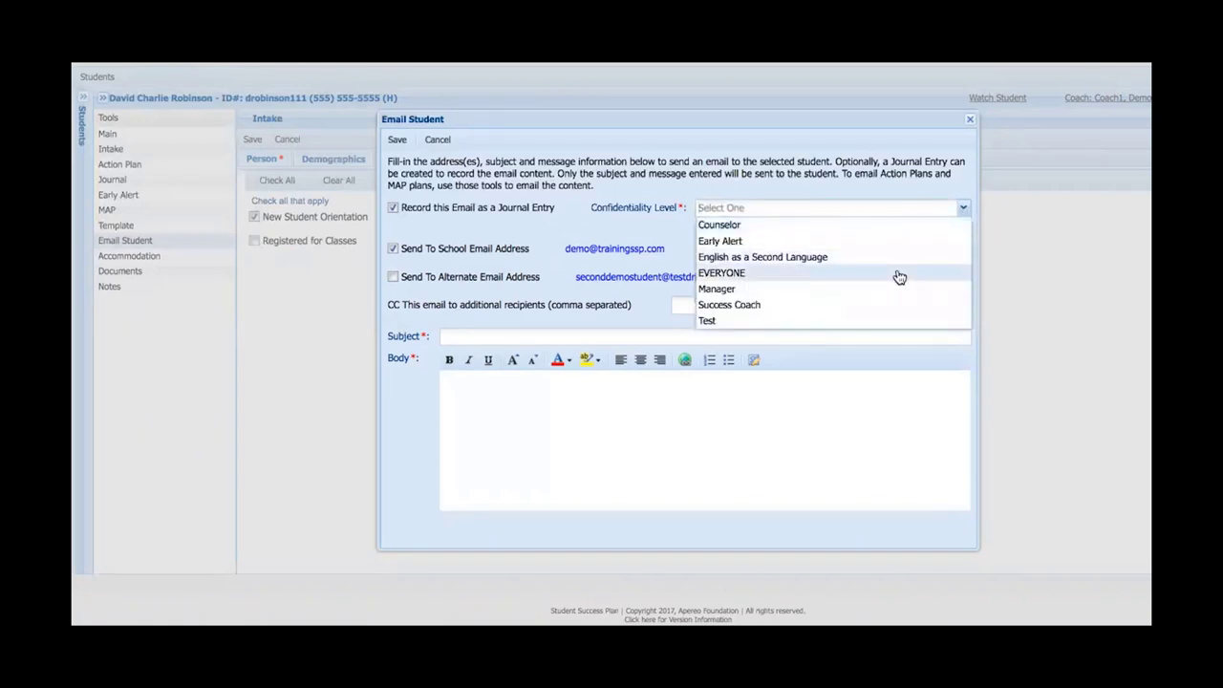
click(899, 274)
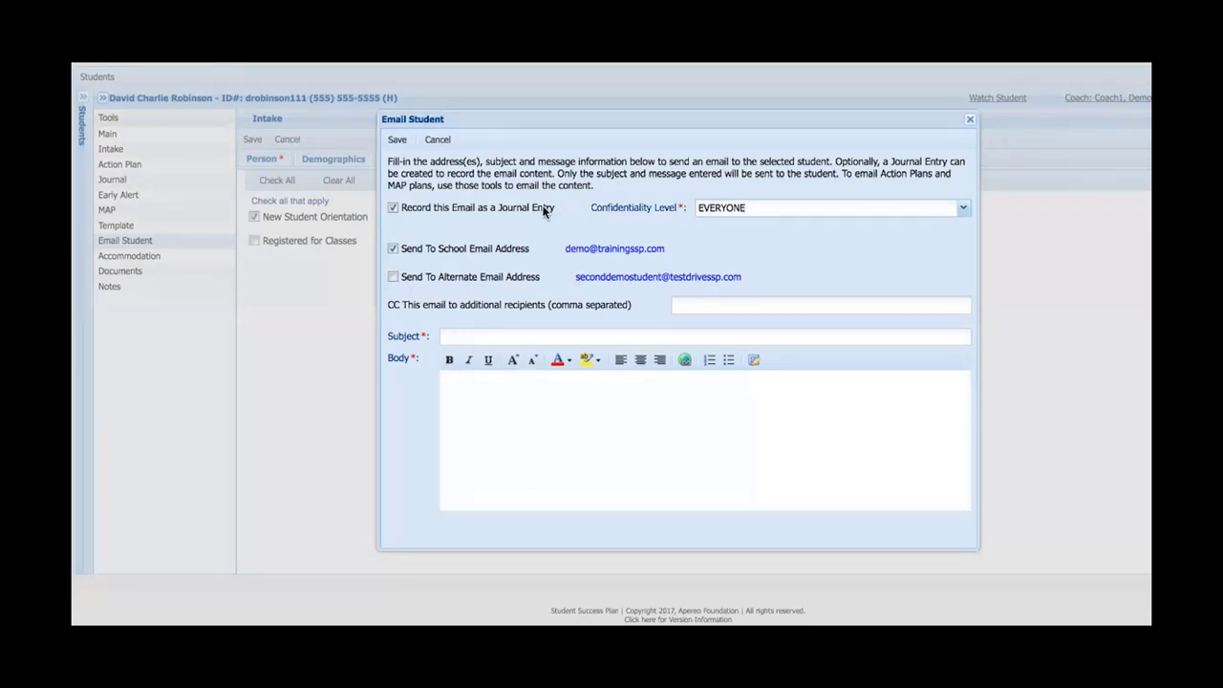
drag(489, 208, 401, 209)
drag(541, 212, 553, 210)
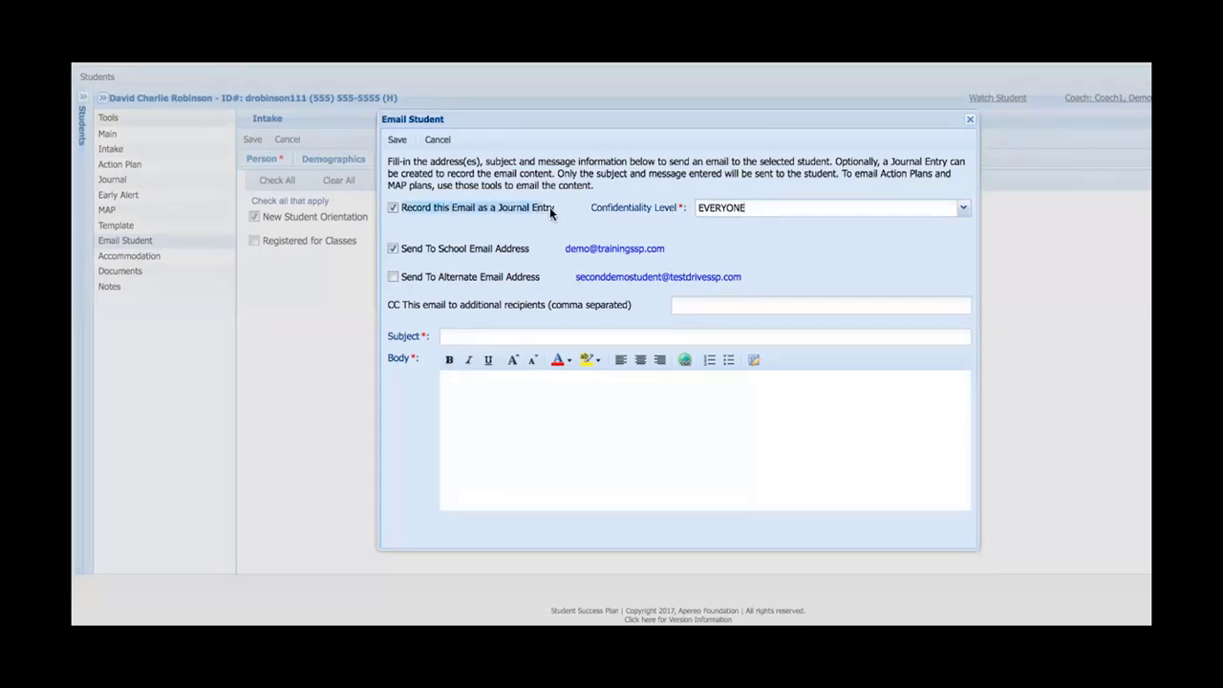
click(608, 221)
click(437, 141)
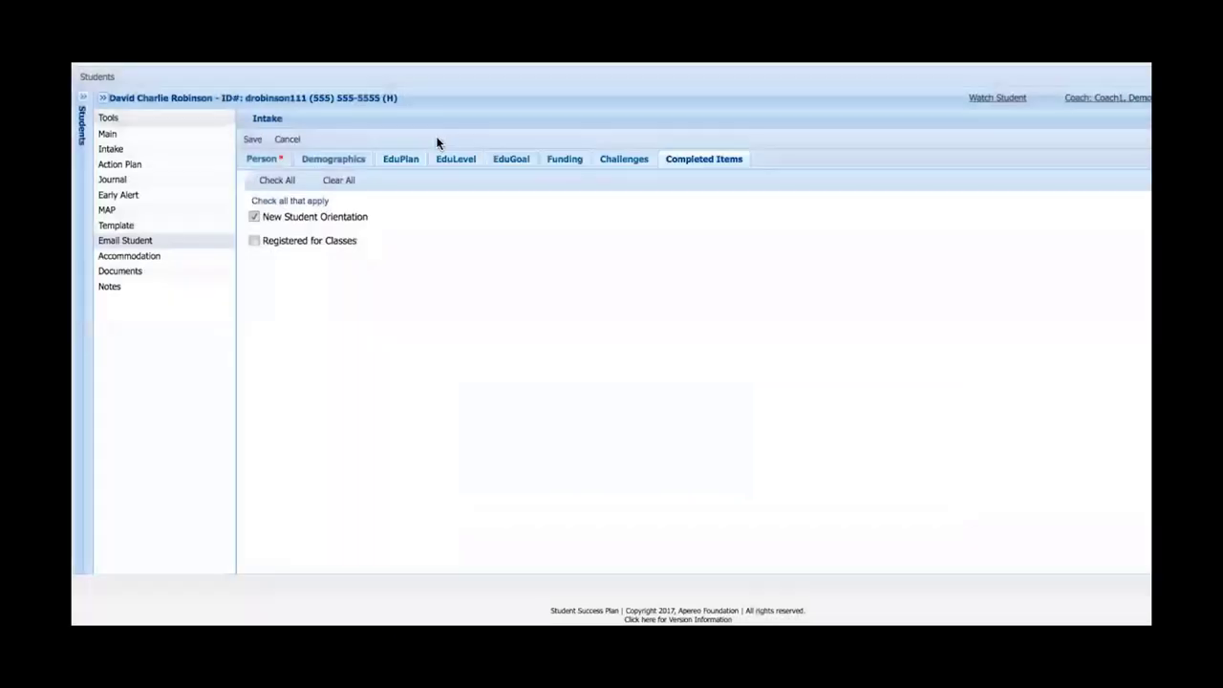
Step: Review the student's Accommodation record, covering the General, Agency Contacts and Disability sections
click(141, 256)
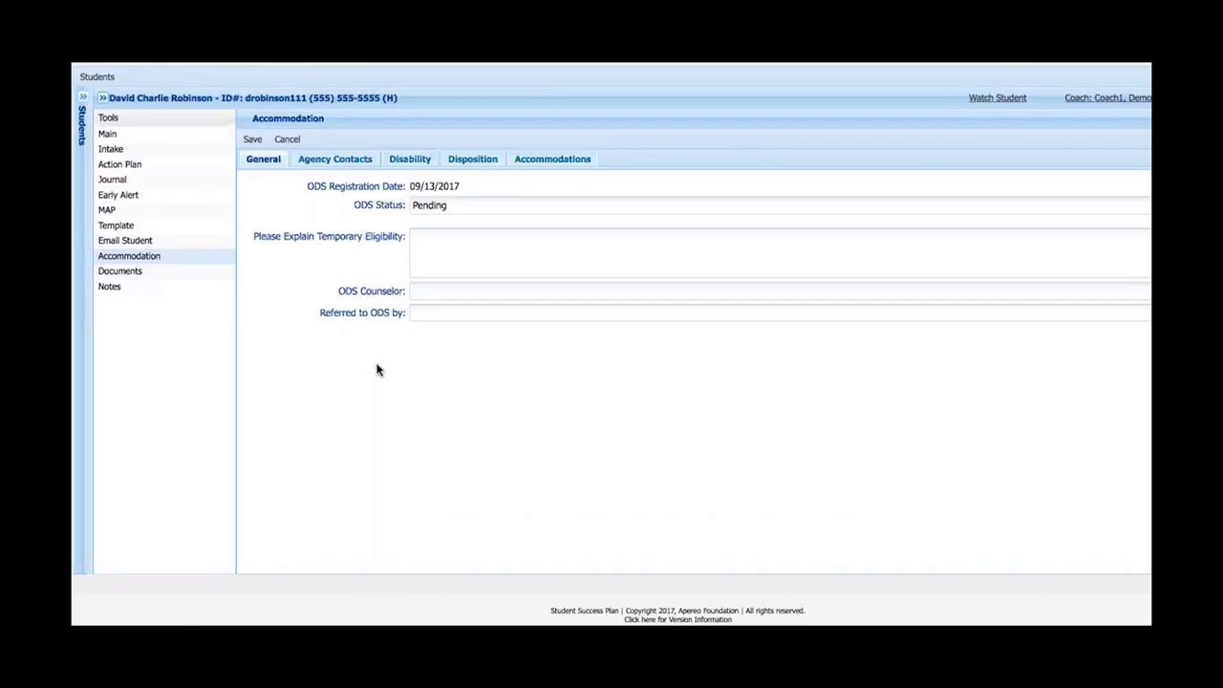
click(358, 162)
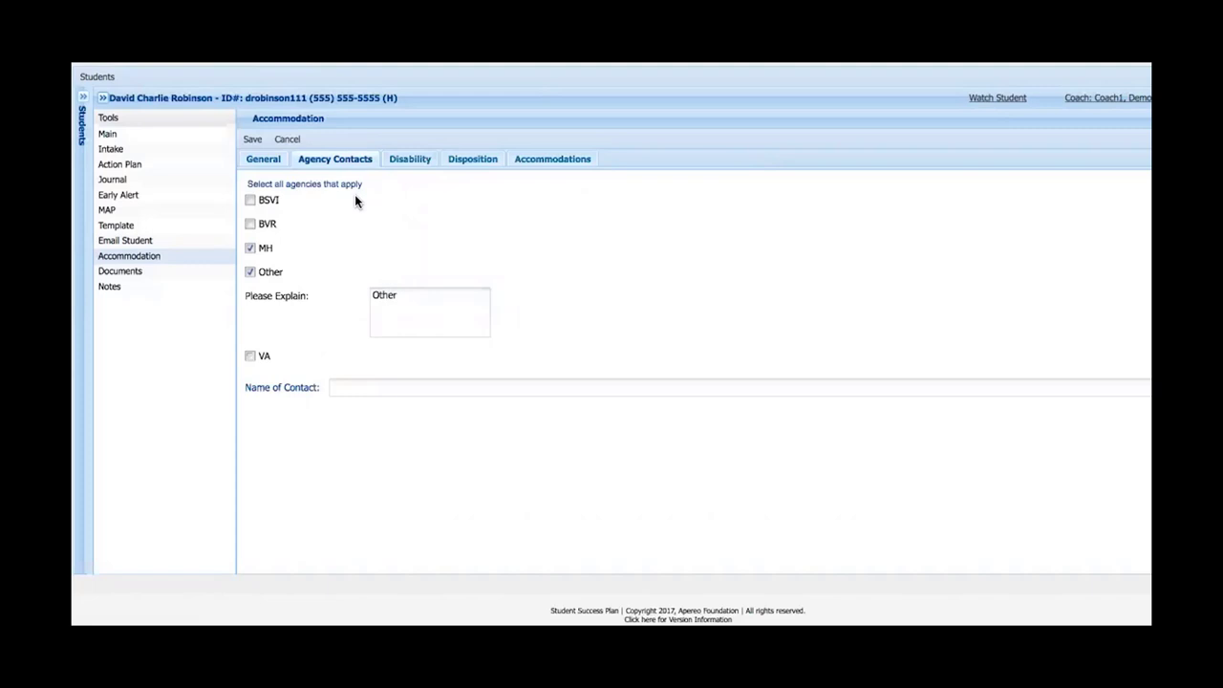
click(411, 162)
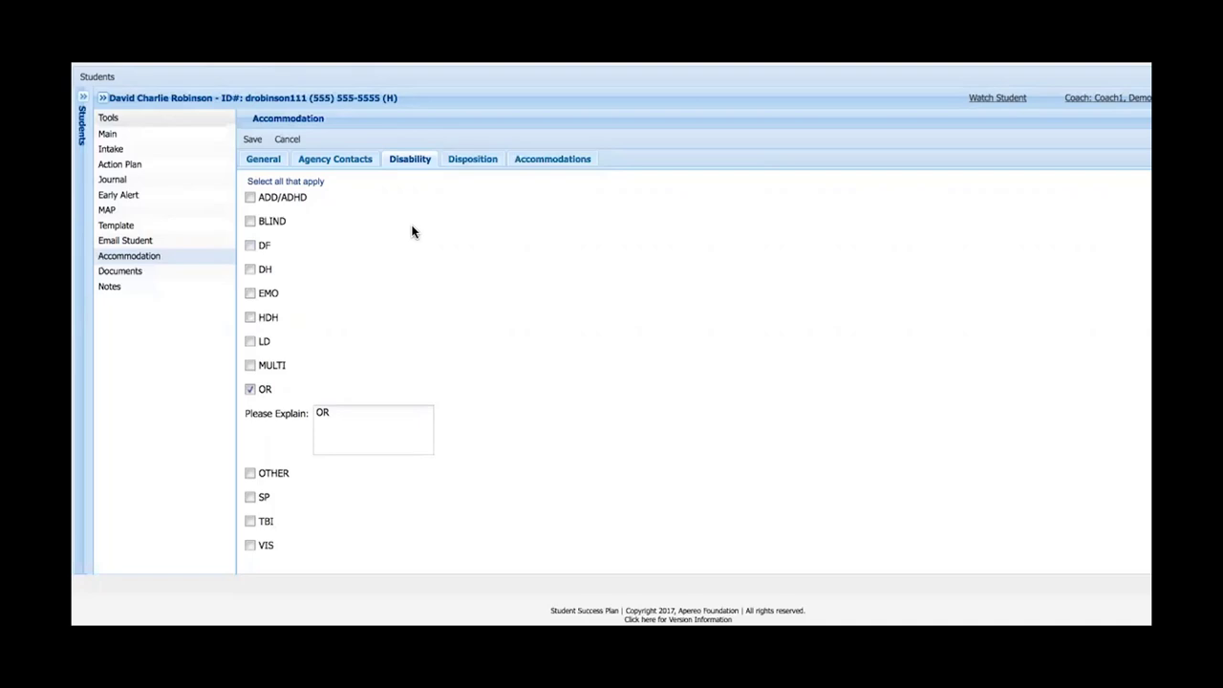
Step: Examine the Disposition section of the accommodation record, from the release and eligibility letter fields through medications and functional limitations
click(472, 163)
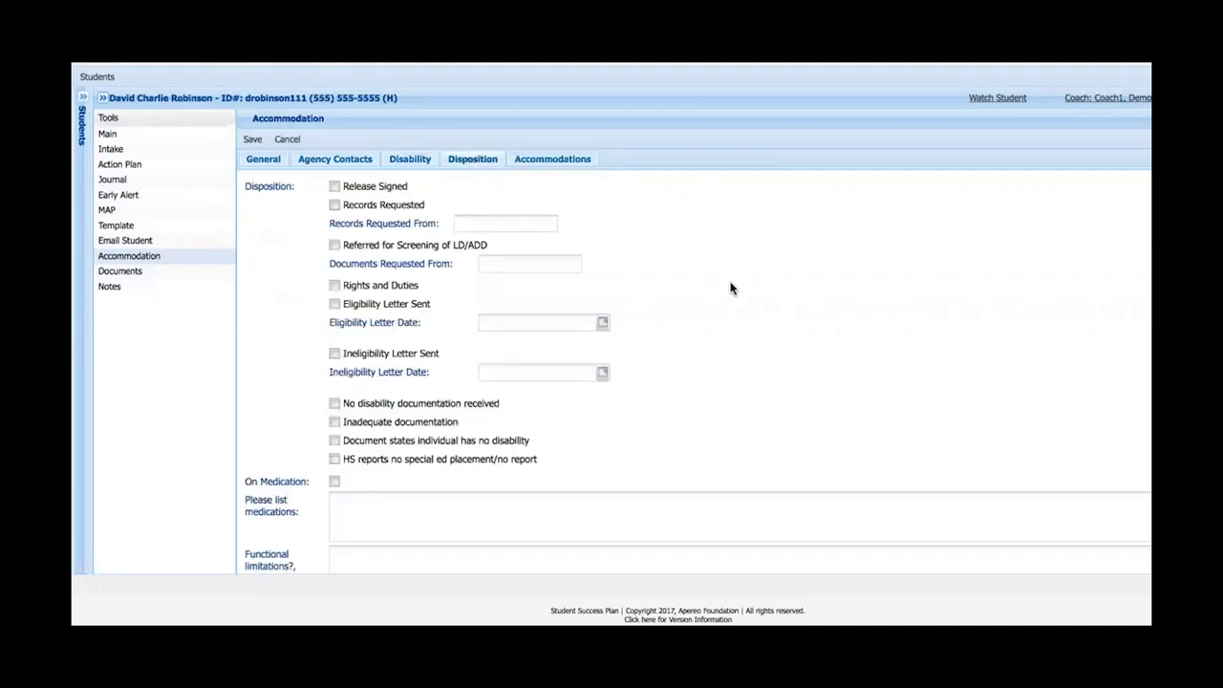
scroll(731, 286, down, 1)
scroll(731, 289, up, 1)
scroll(731, 289, down, 1)
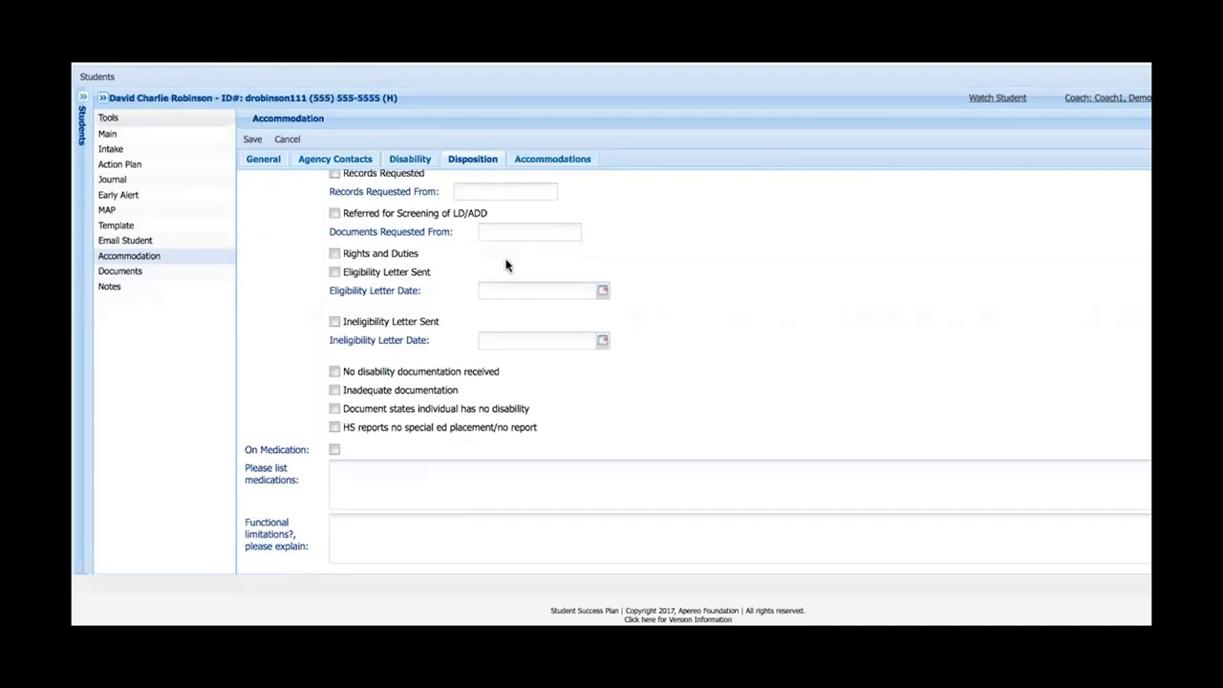
mouse_move(451, 293)
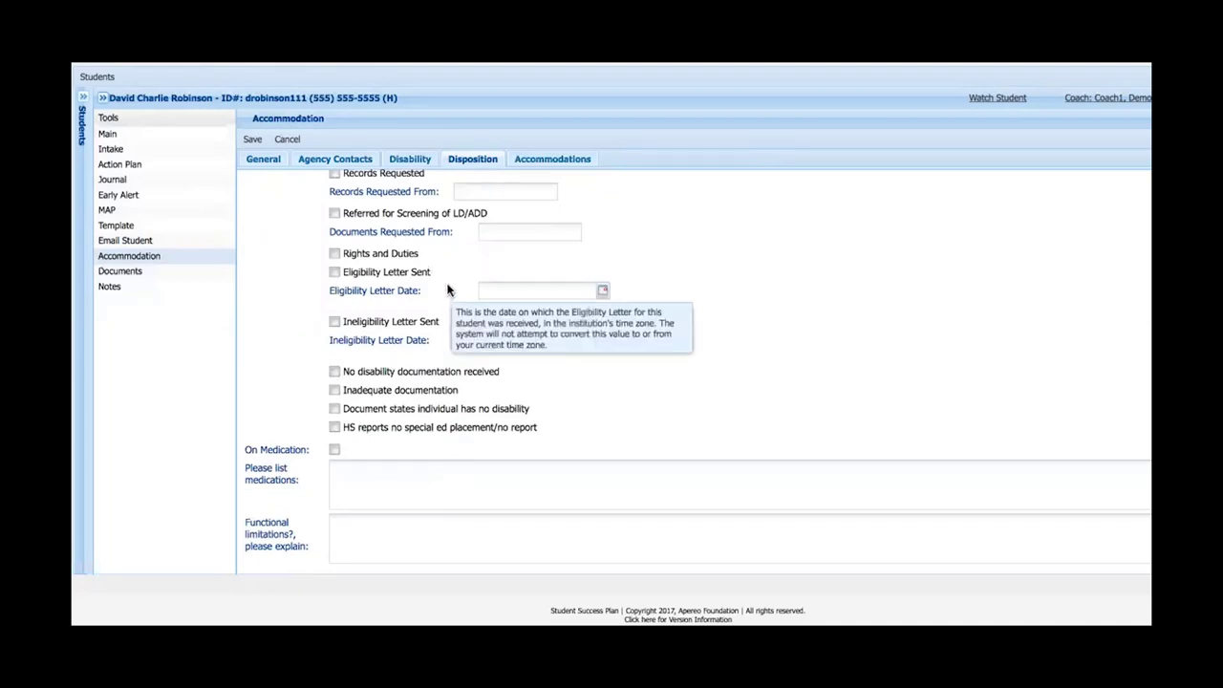
scroll(480, 258, up, 1)
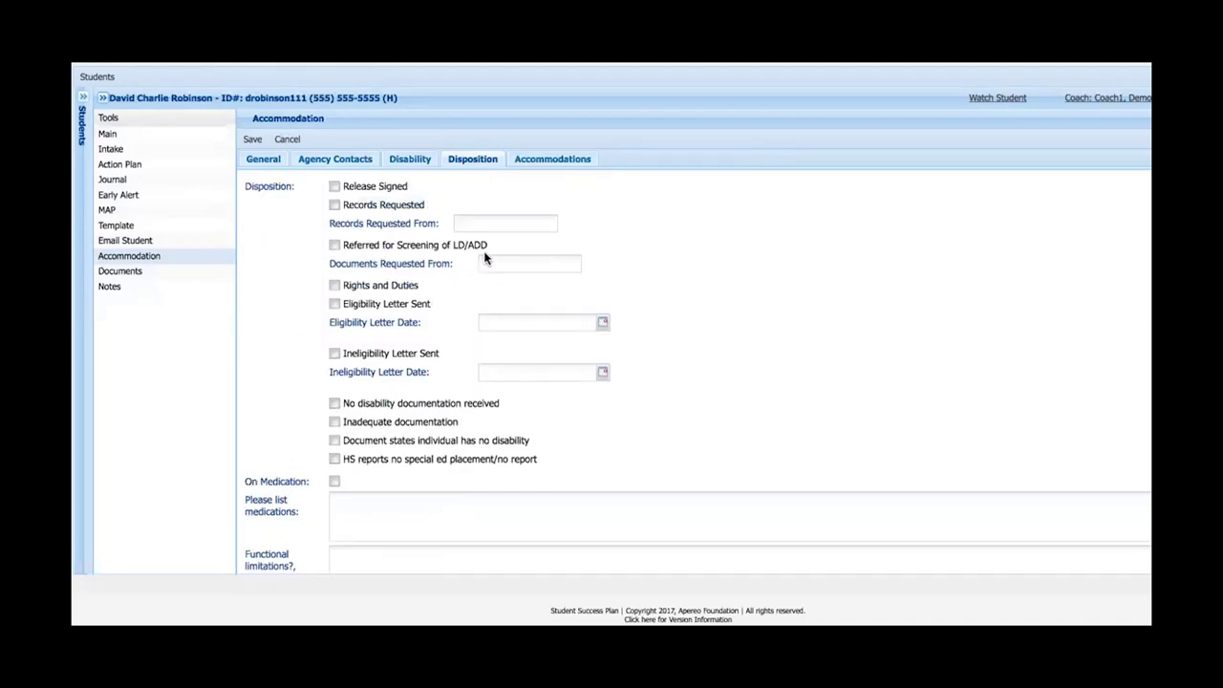
Step: Read through the full list of selectable accommodations in the Accommodations section
click(566, 163)
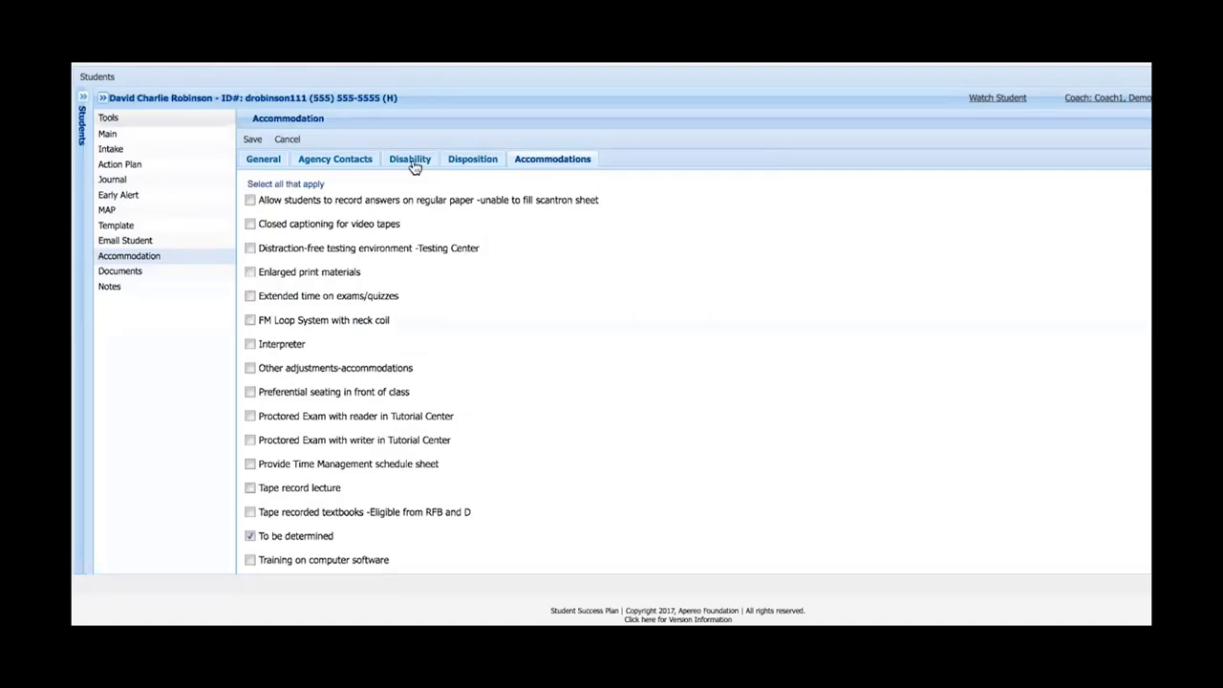
scroll(515, 355, down, 3)
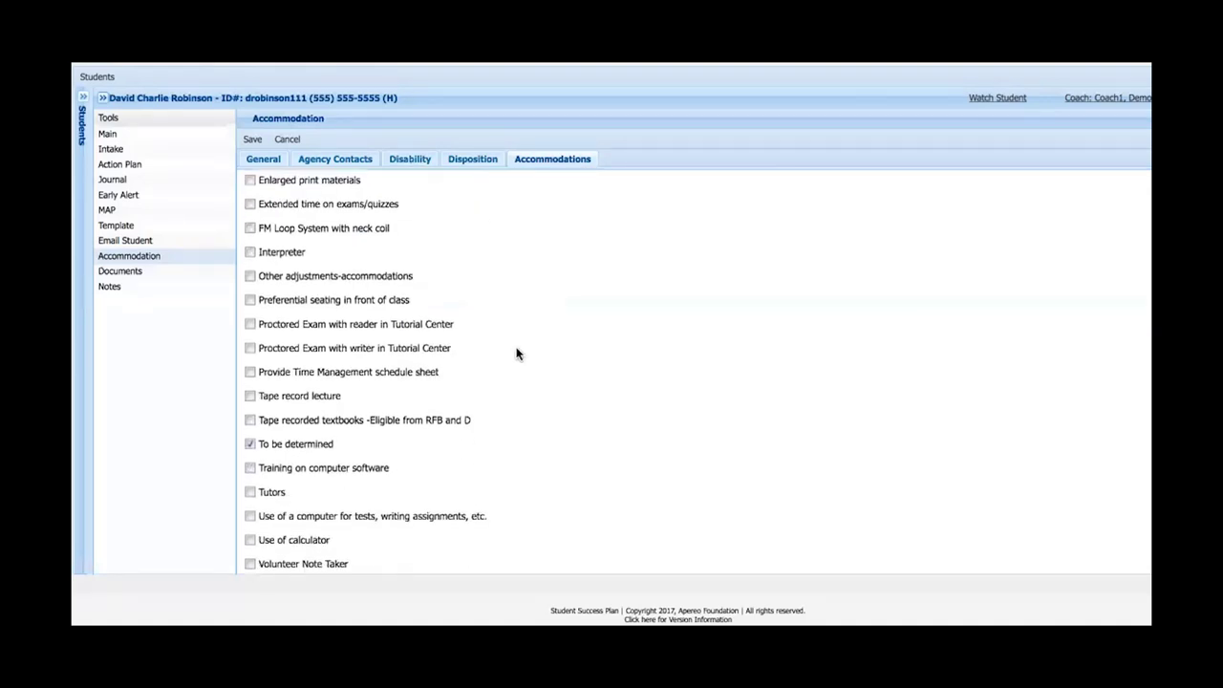
scroll(516, 354, up, 3)
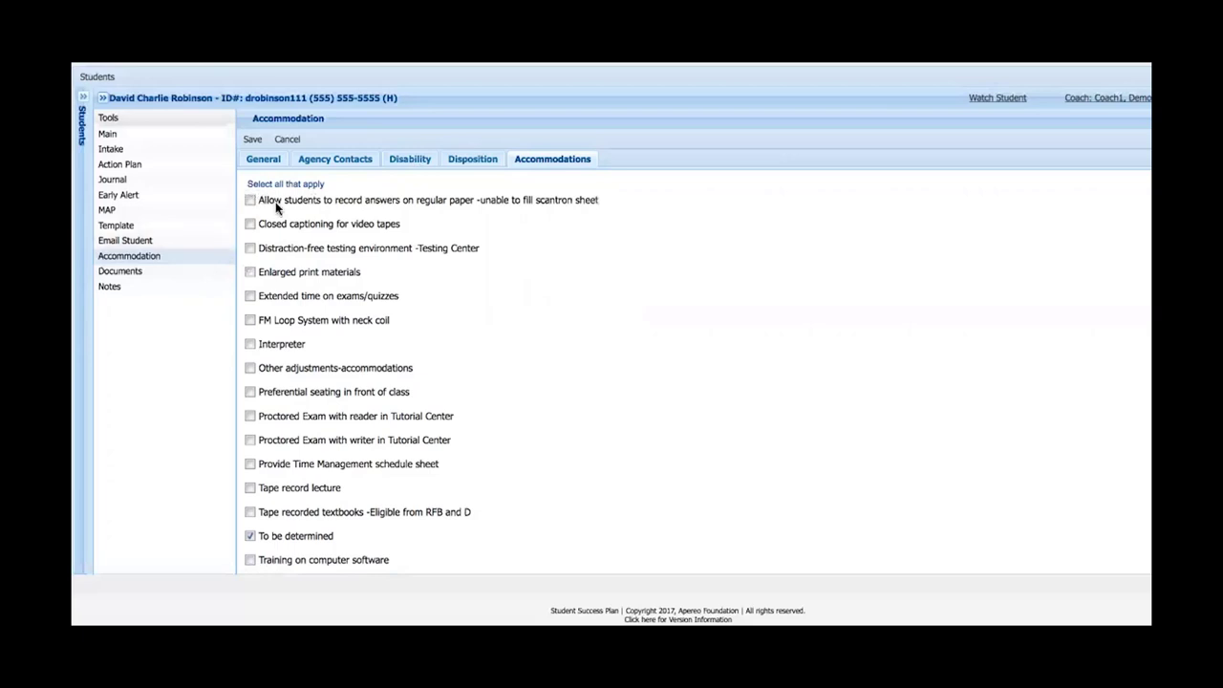
Step: Inspect the form for attaching a document to the student record, cancel it without adding a file, and view the student's Notes
click(140, 271)
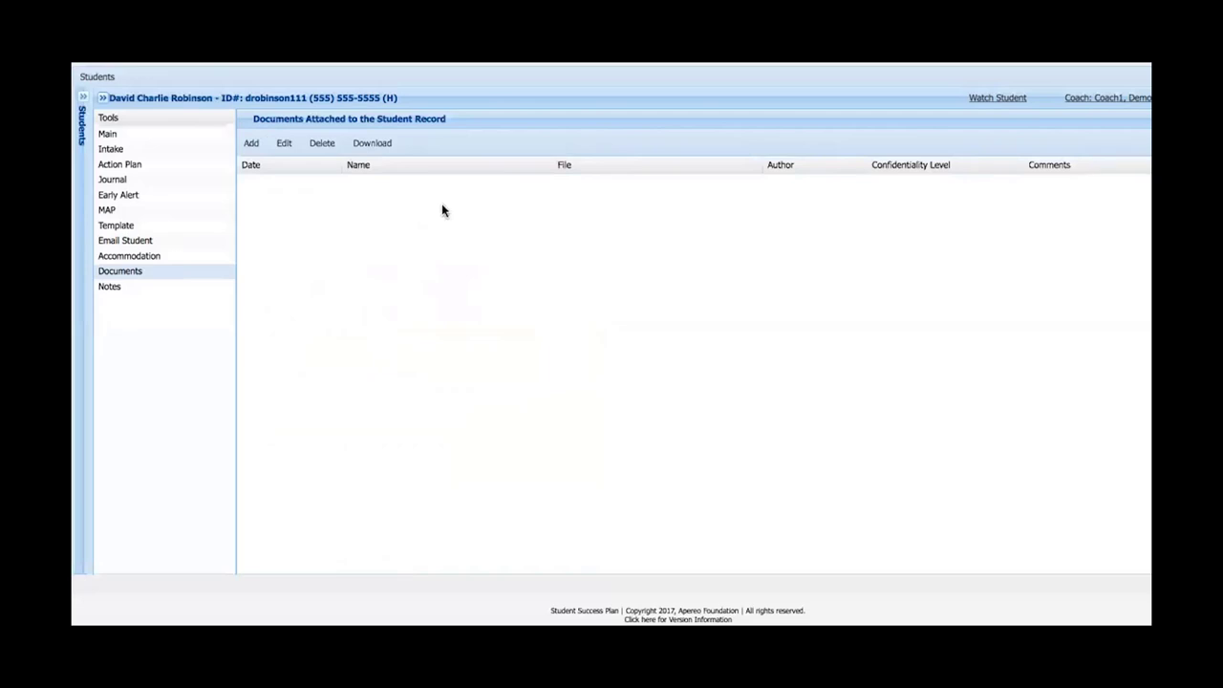
click(254, 145)
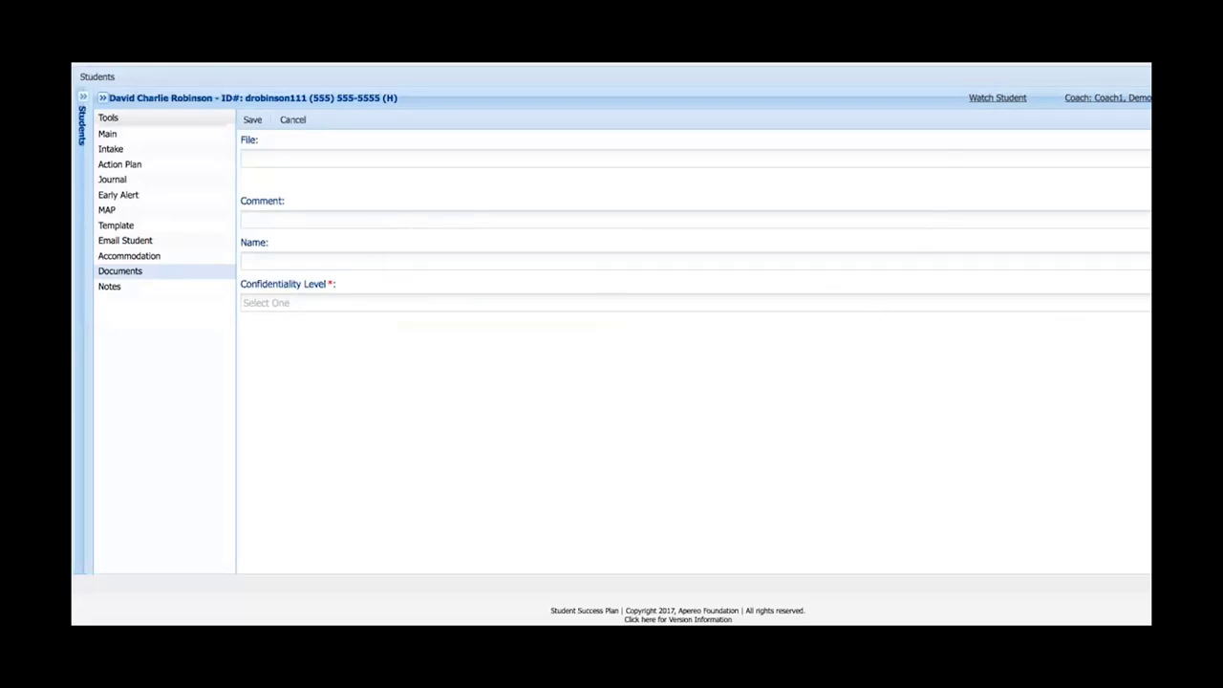
click(563, 303)
click(1041, 478)
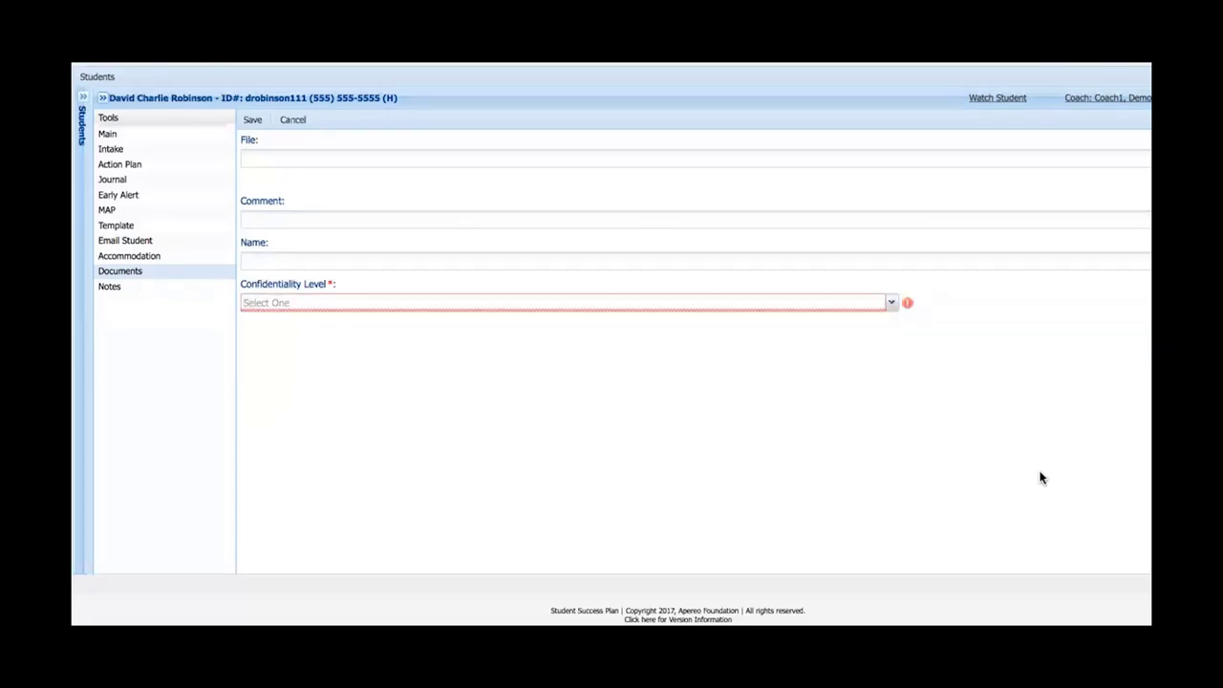
click(253, 122)
click(292, 120)
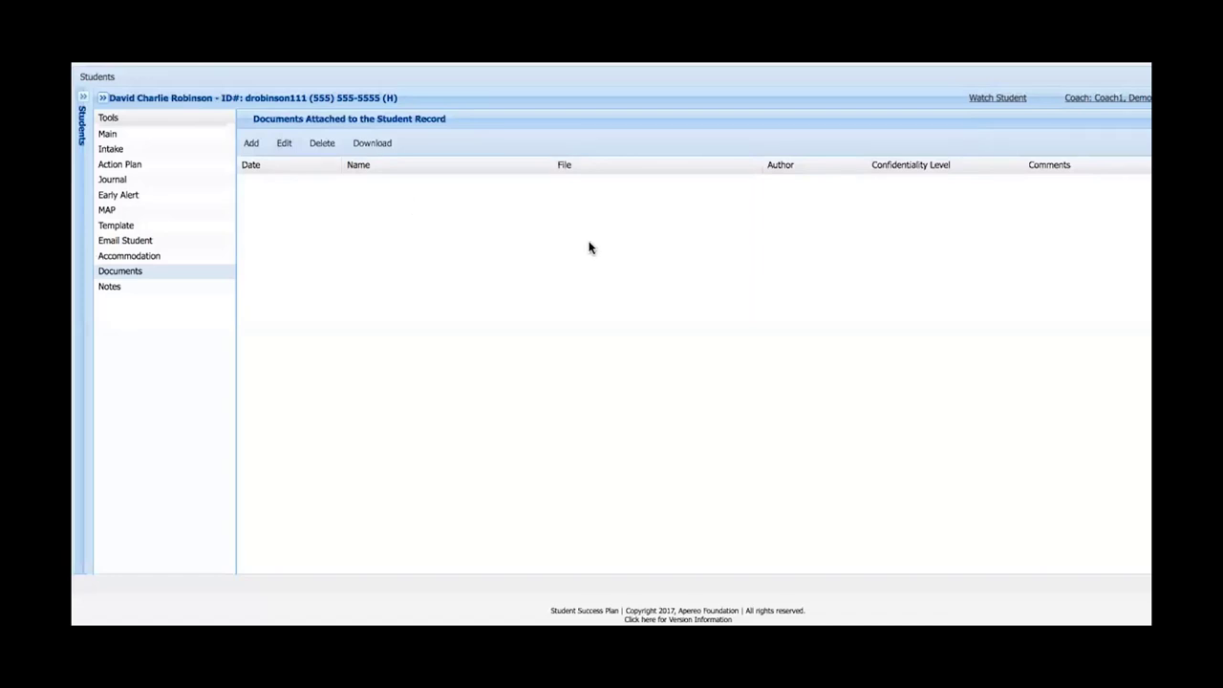
click(115, 288)
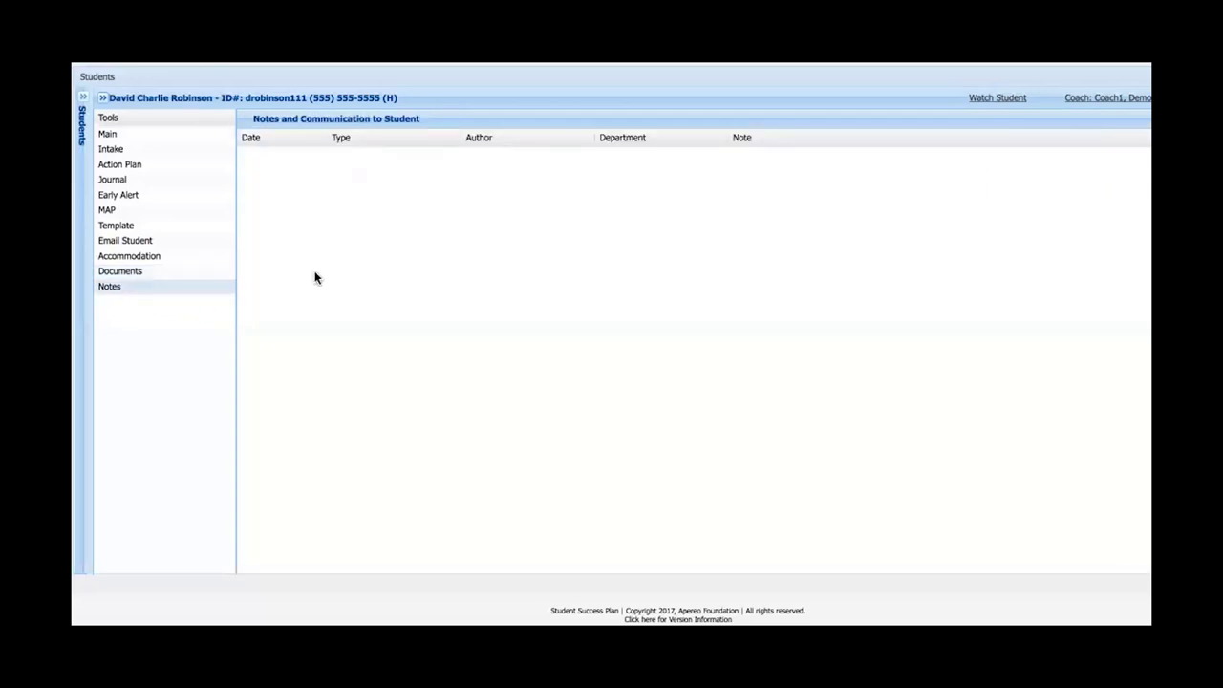